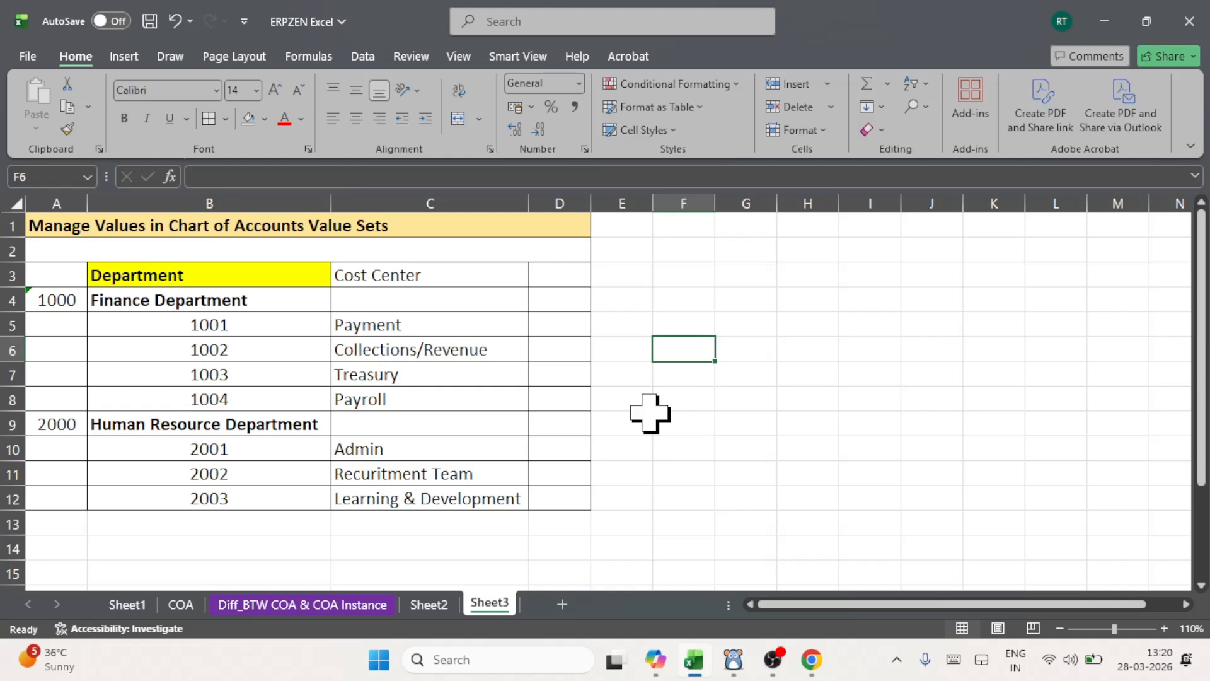
# - Review the Finance Department and Human Resource Department entries in the department and cost center list
pyautogui.click(146, 297)
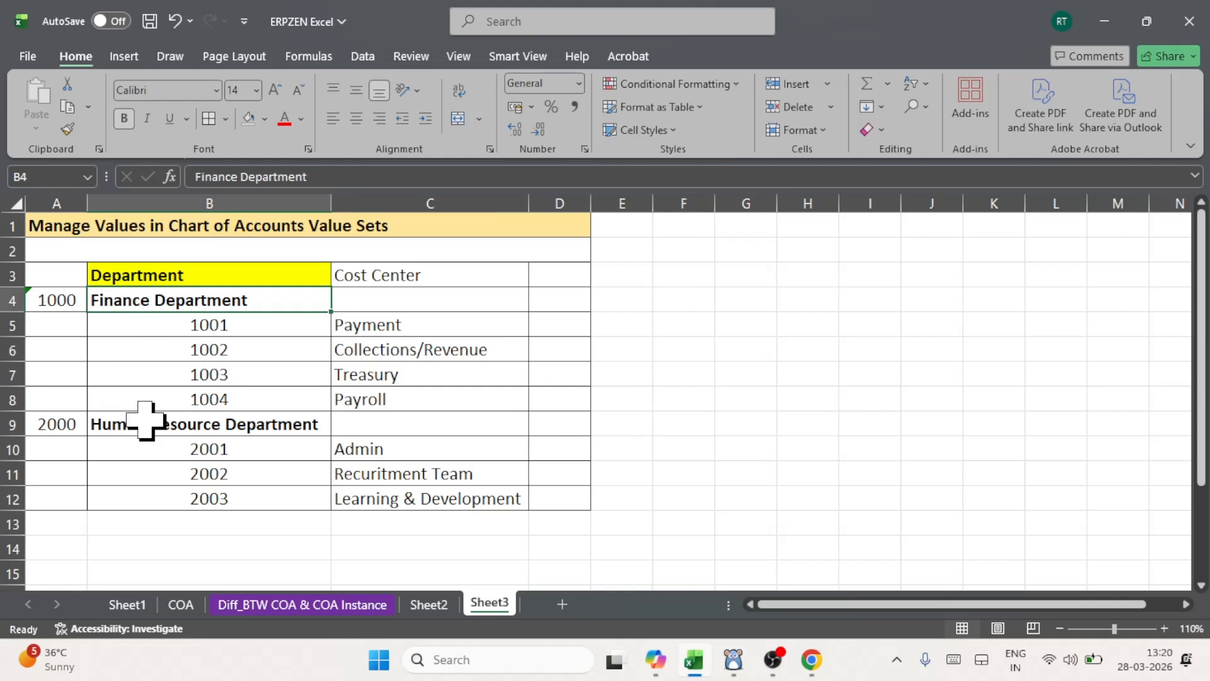
pyautogui.click(149, 419)
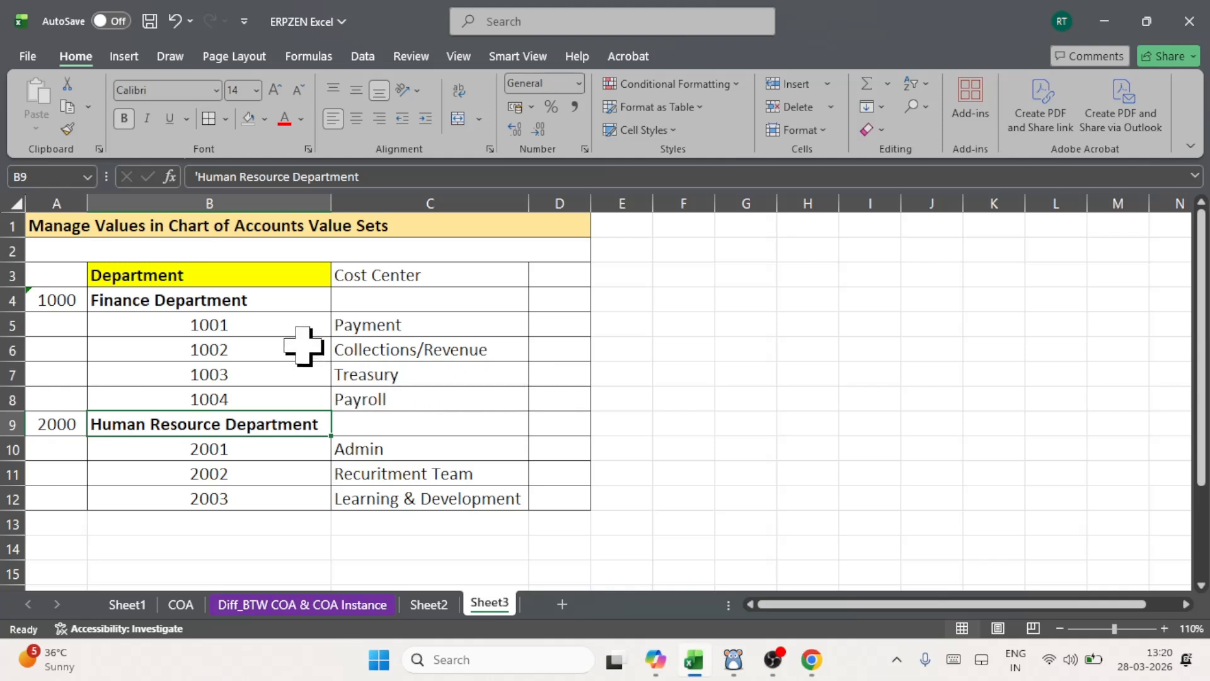
pyautogui.click(183, 300)
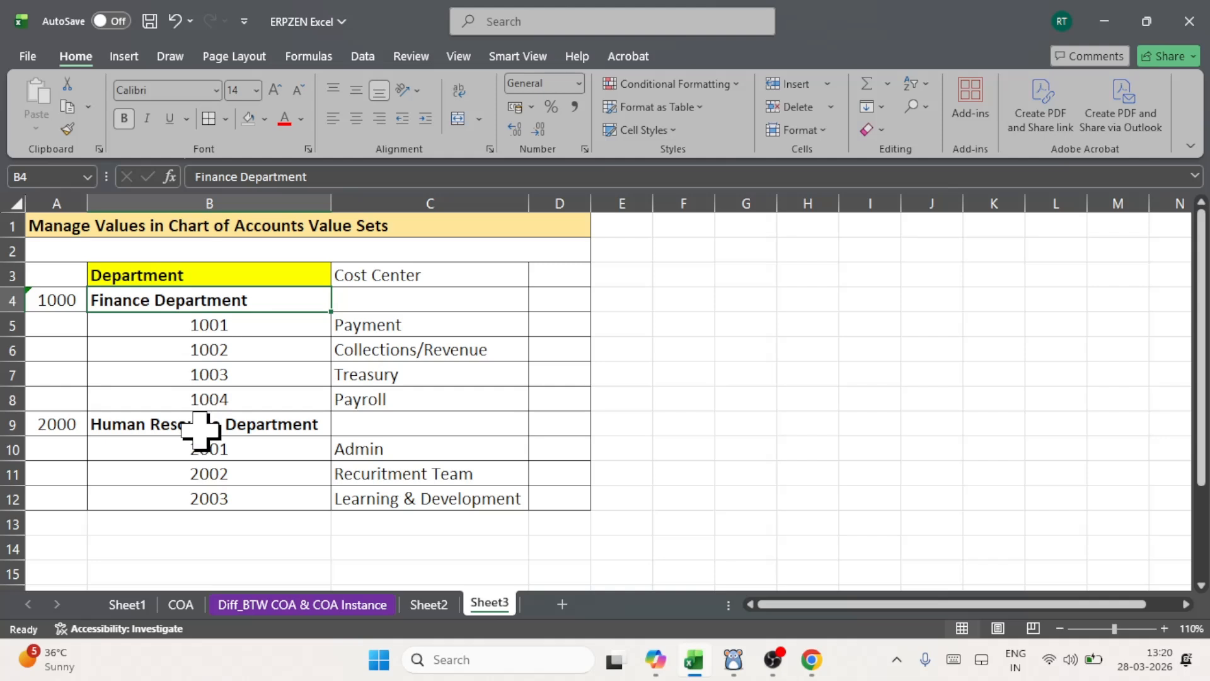
pyautogui.click(201, 426)
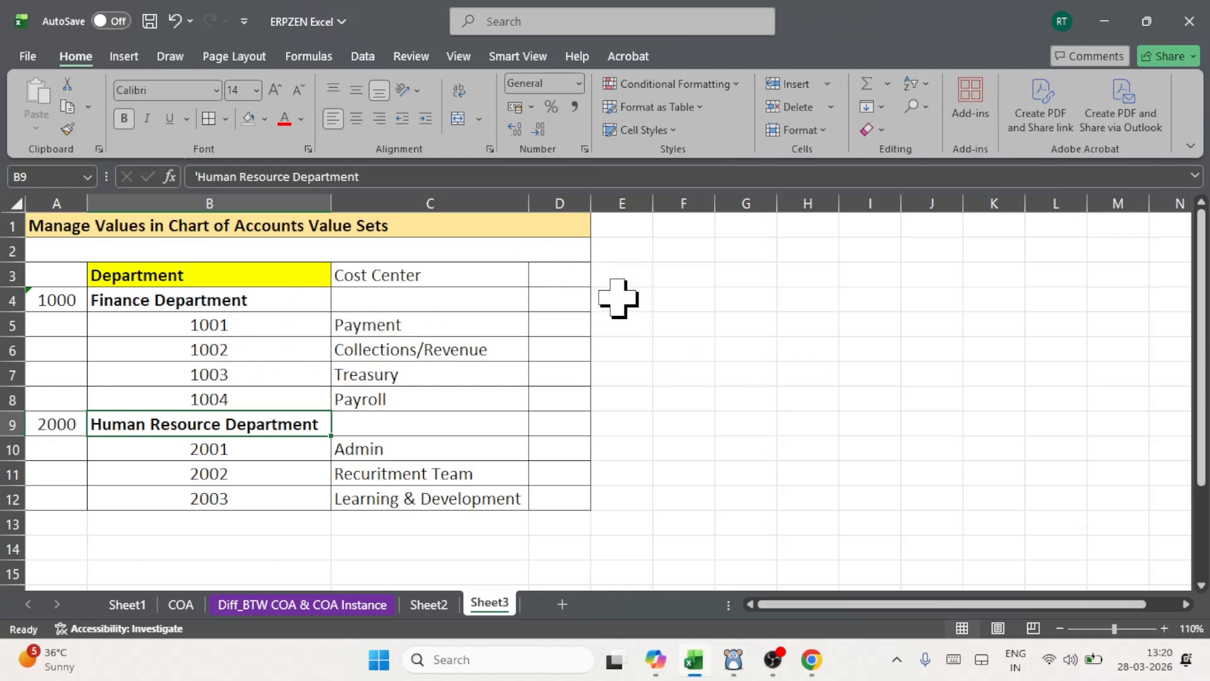
pyautogui.click(618, 298)
pyautogui.click(259, 308)
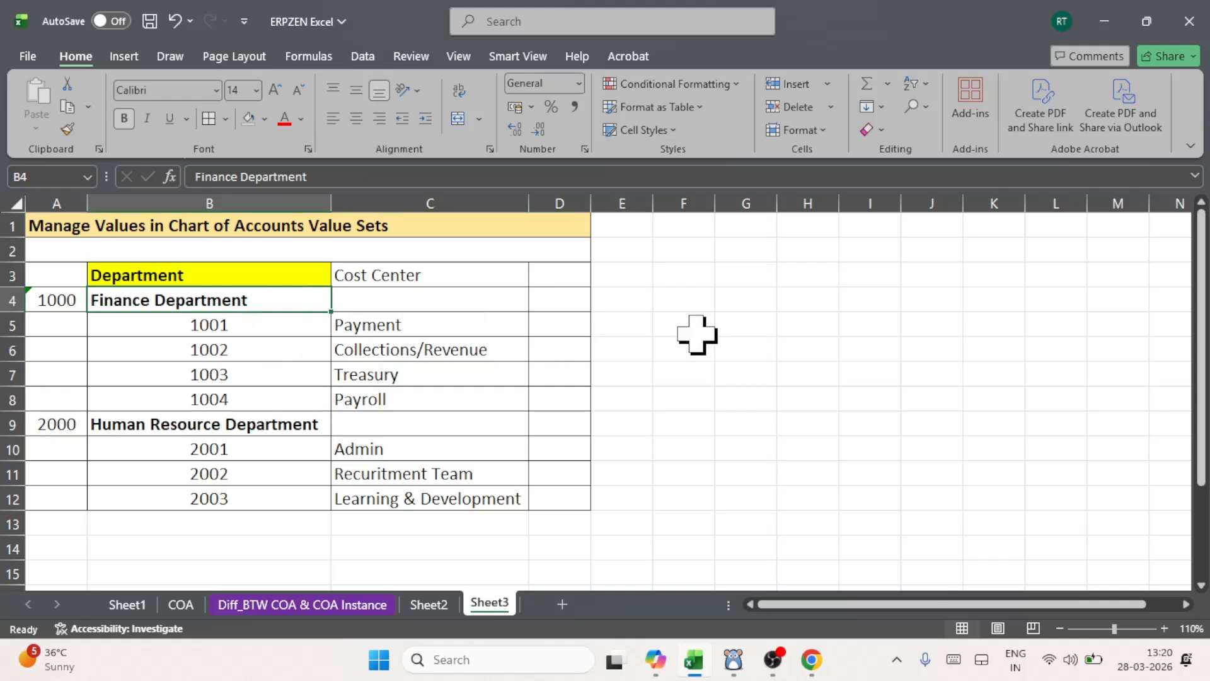
pyautogui.click(228, 420)
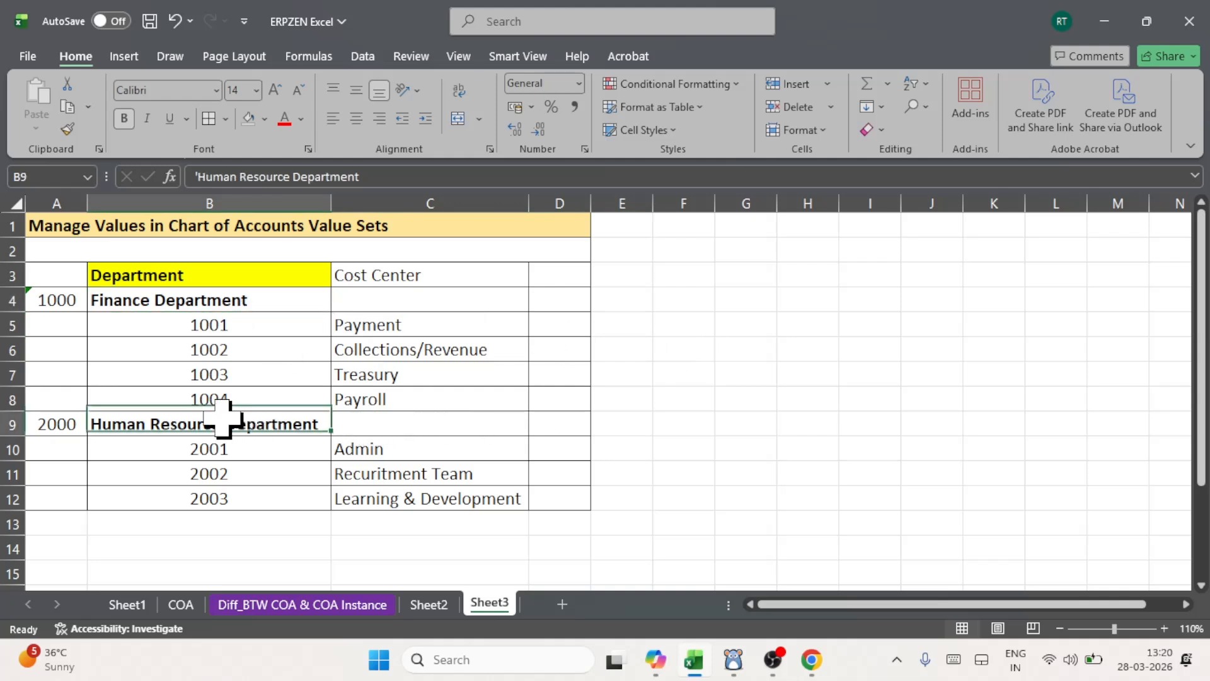
pyautogui.click(621, 422)
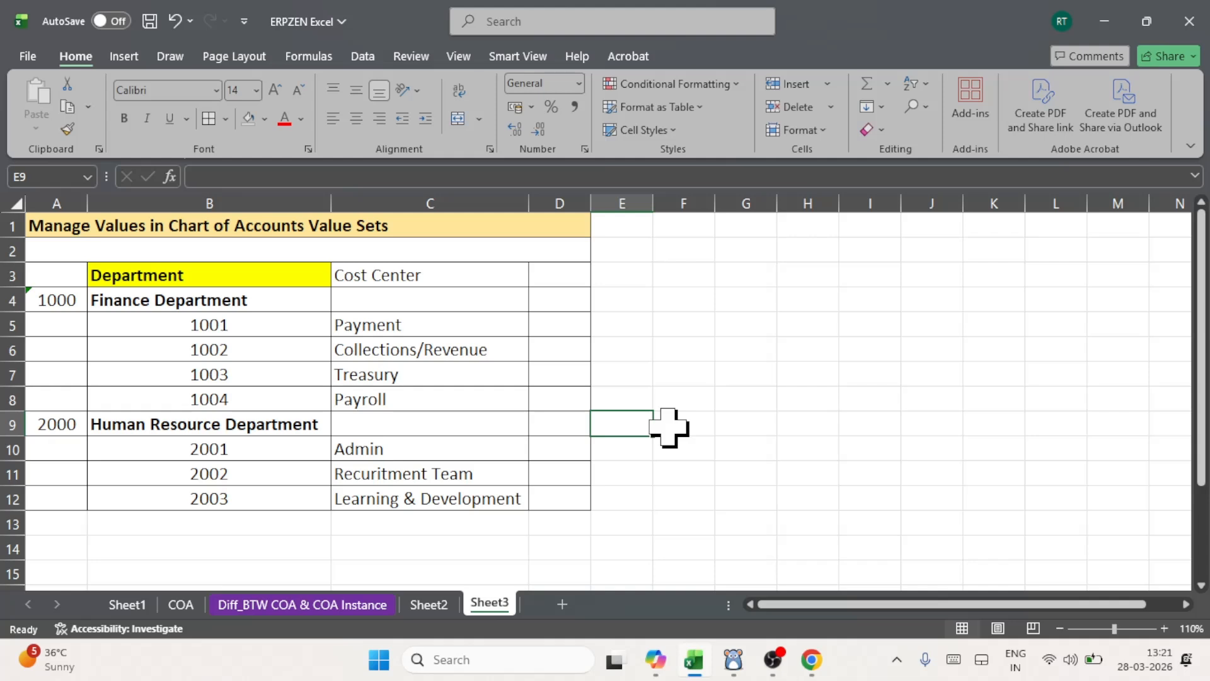
pyautogui.click(168, 425)
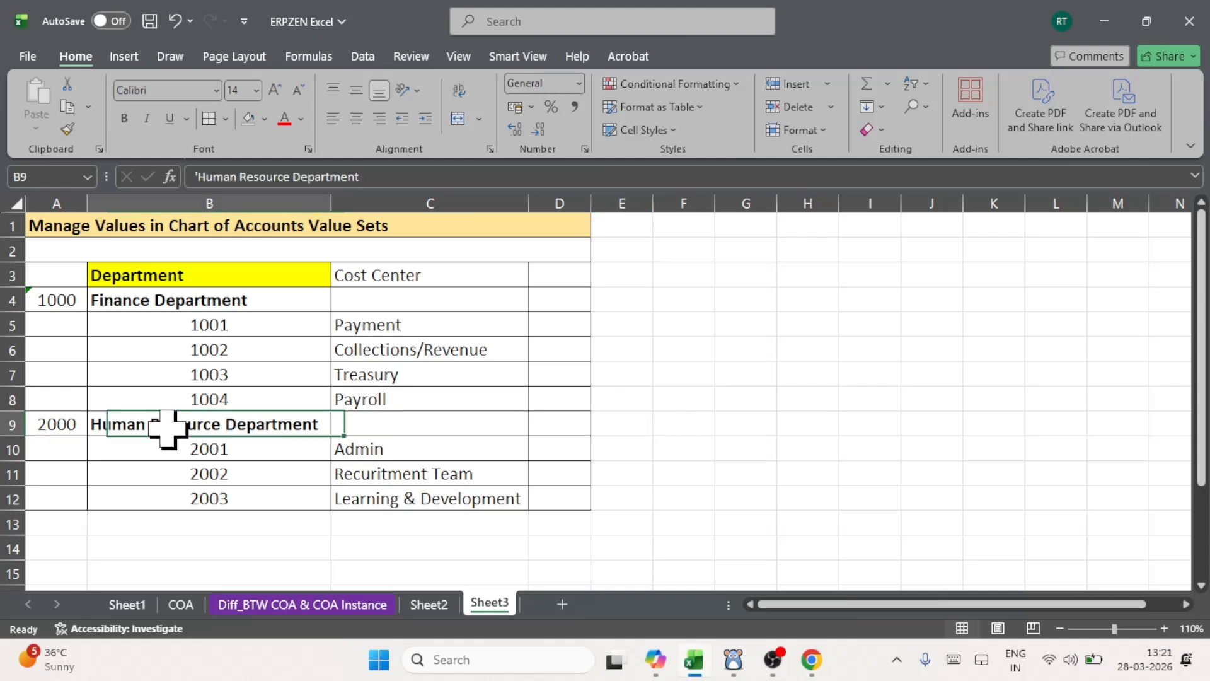
pyautogui.click(622, 425)
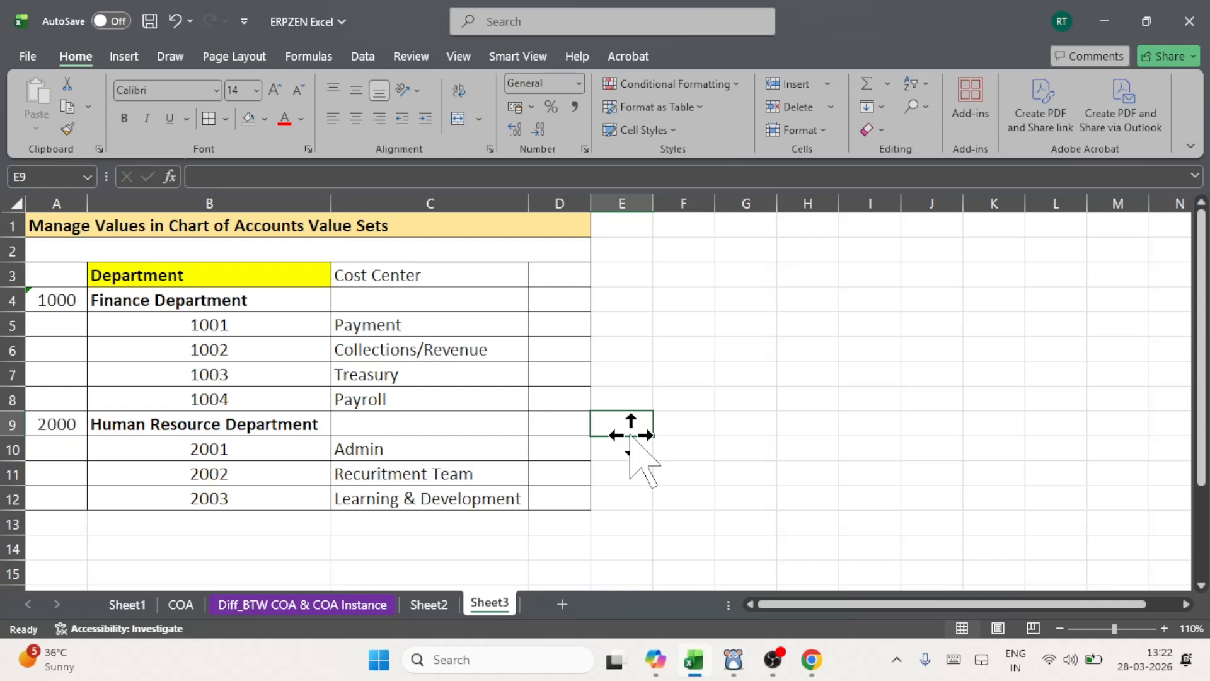
# - Switch to Oracle Fusion in Chrome, show it full screen, and go to Setup and Maintenance
pyautogui.click(812, 661)
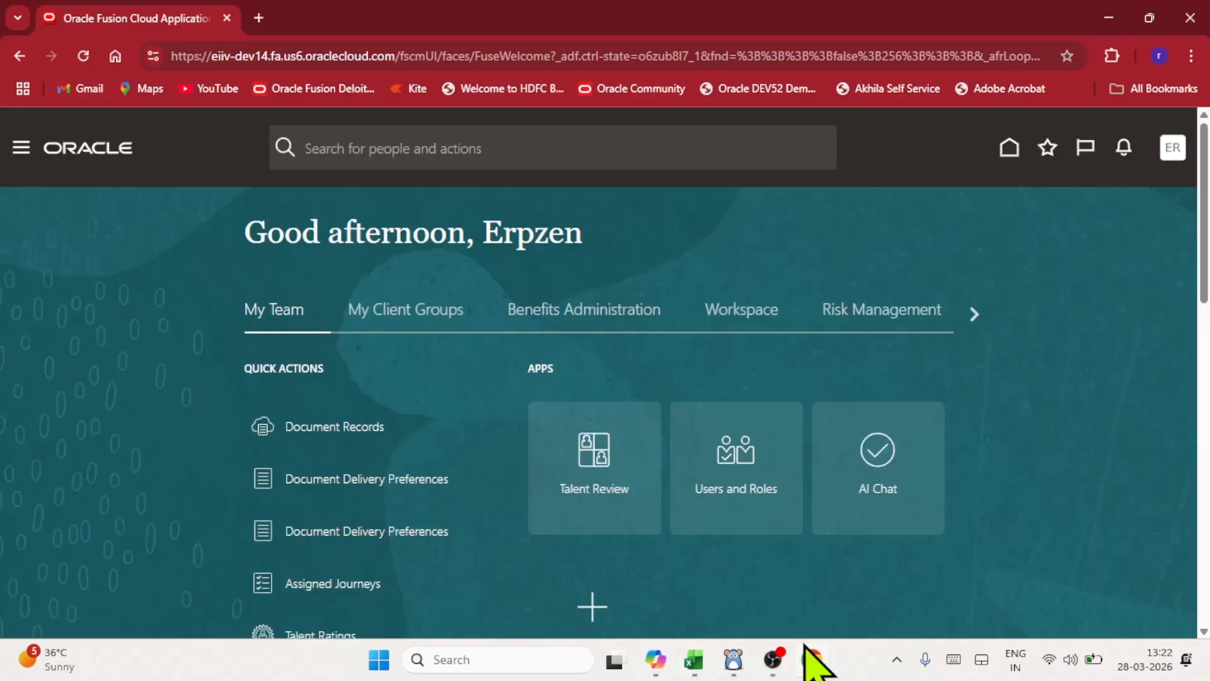
pyautogui.click(1190, 56)
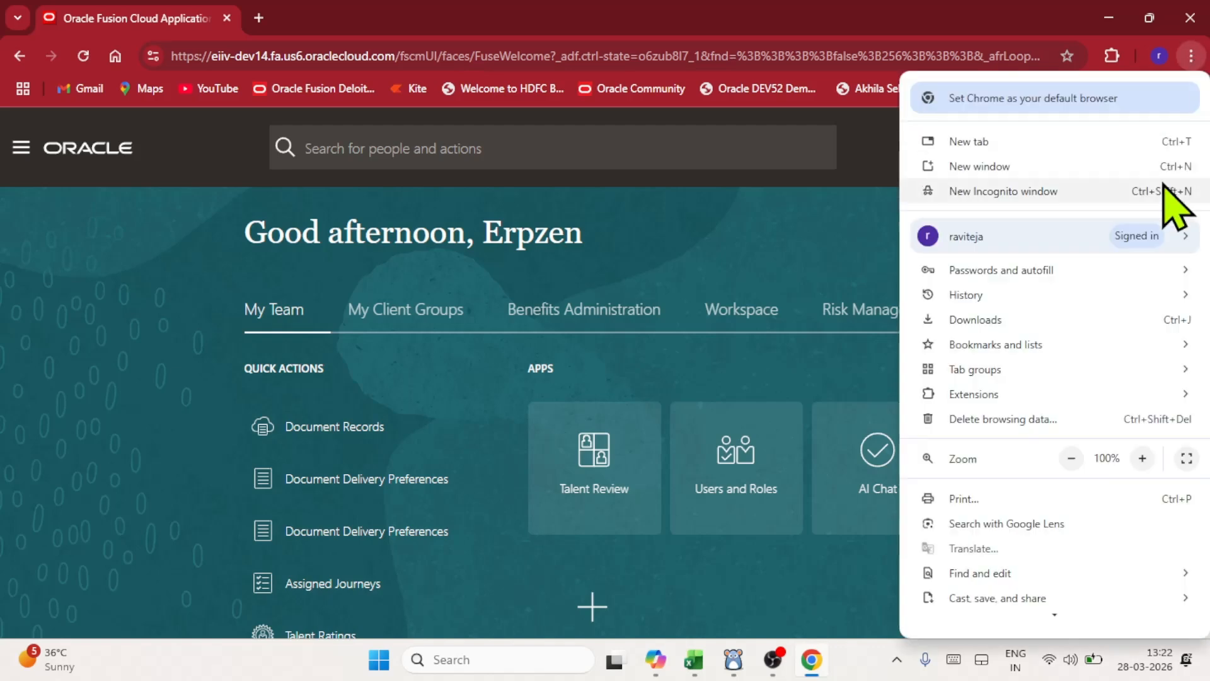
pyautogui.click(1188, 459)
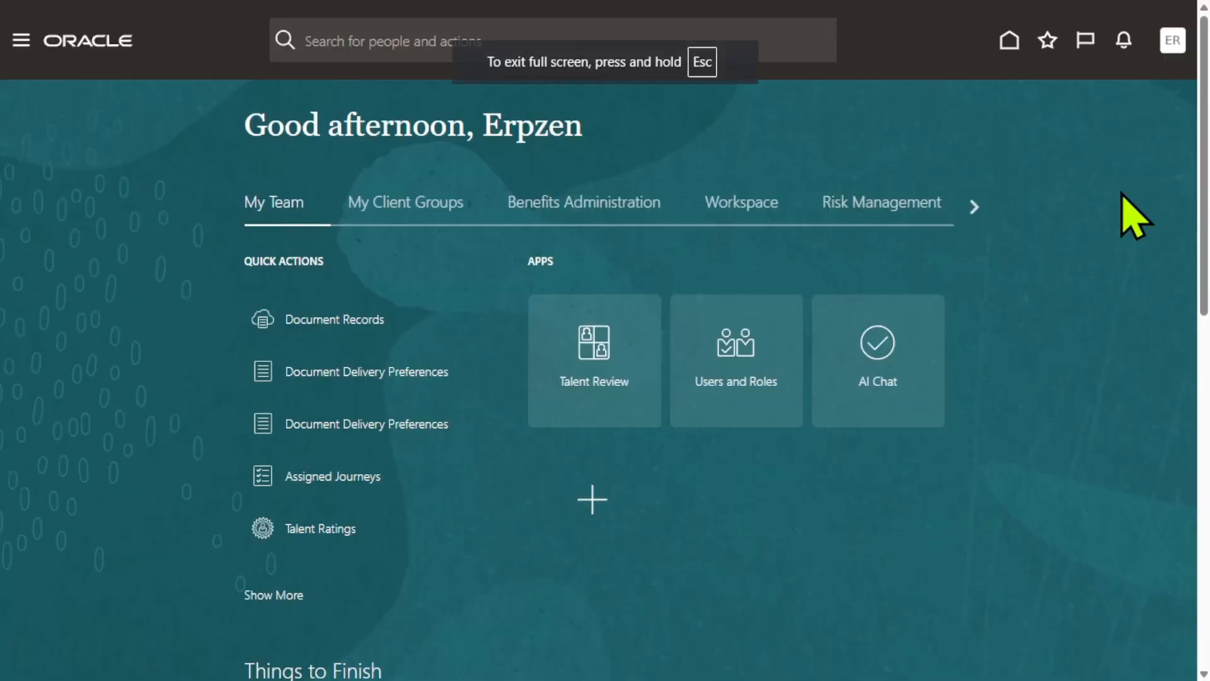
pyautogui.click(1173, 41)
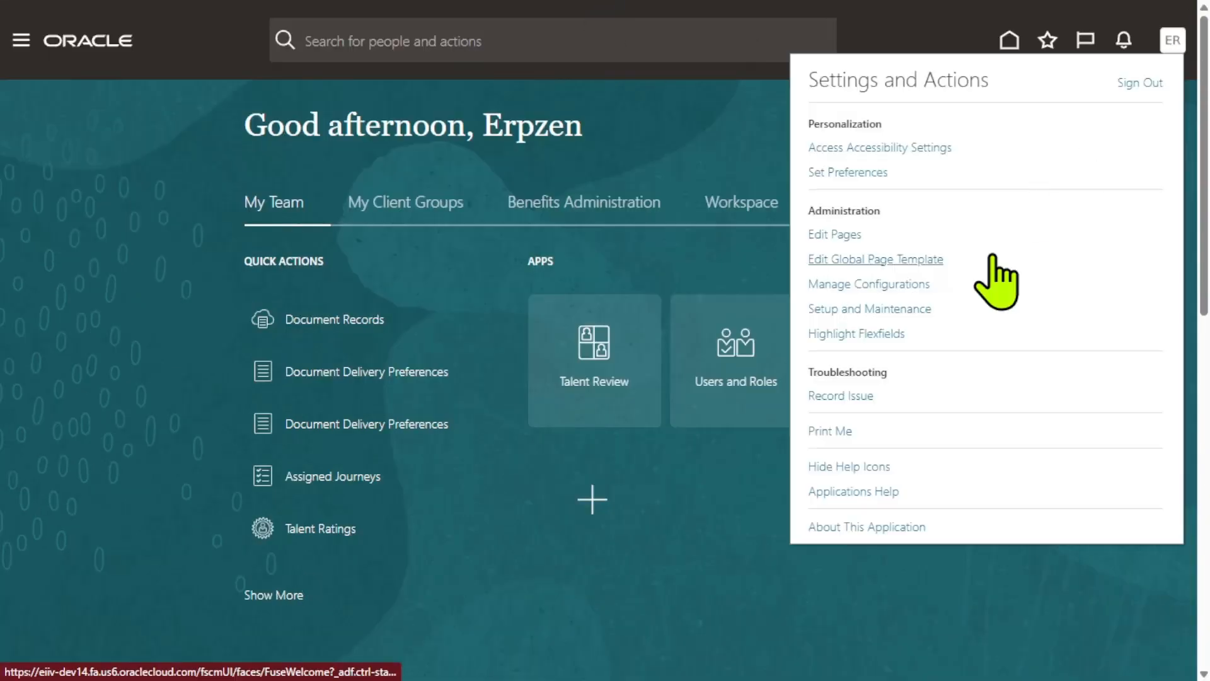
pyautogui.click(891, 310)
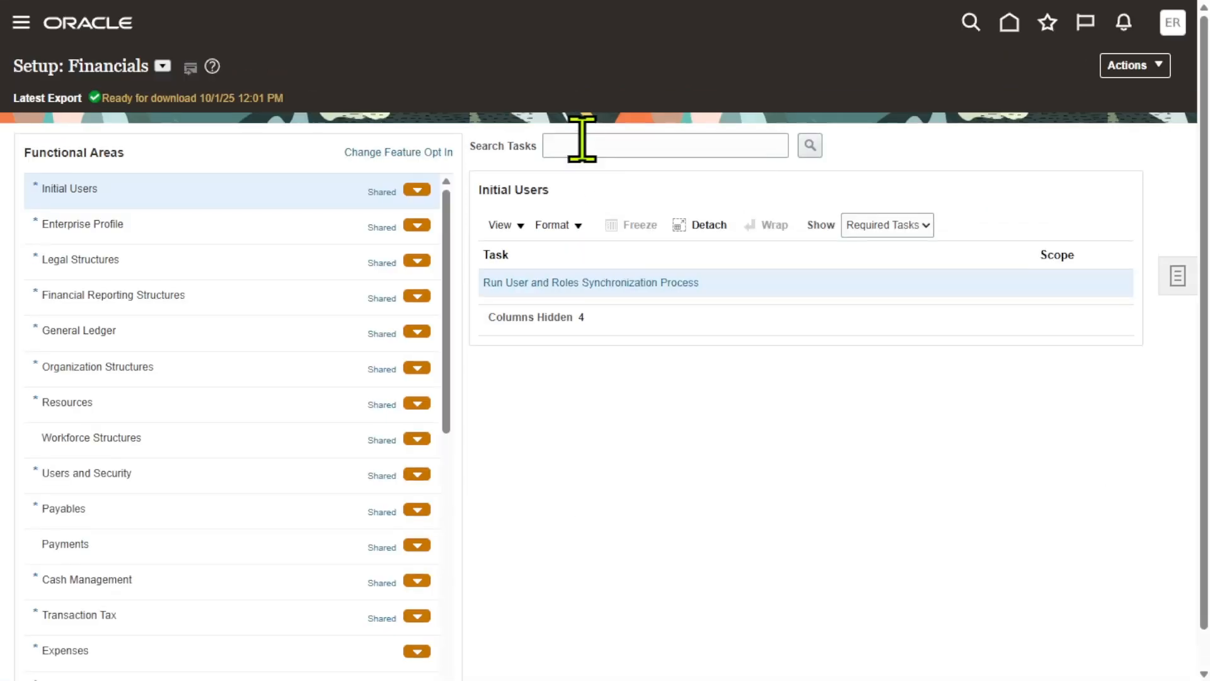
# - Search the setup tasks for "Manage chart of accounts value set values" and open the matching task
pyautogui.click(603, 140)
pyautogui.write('c')
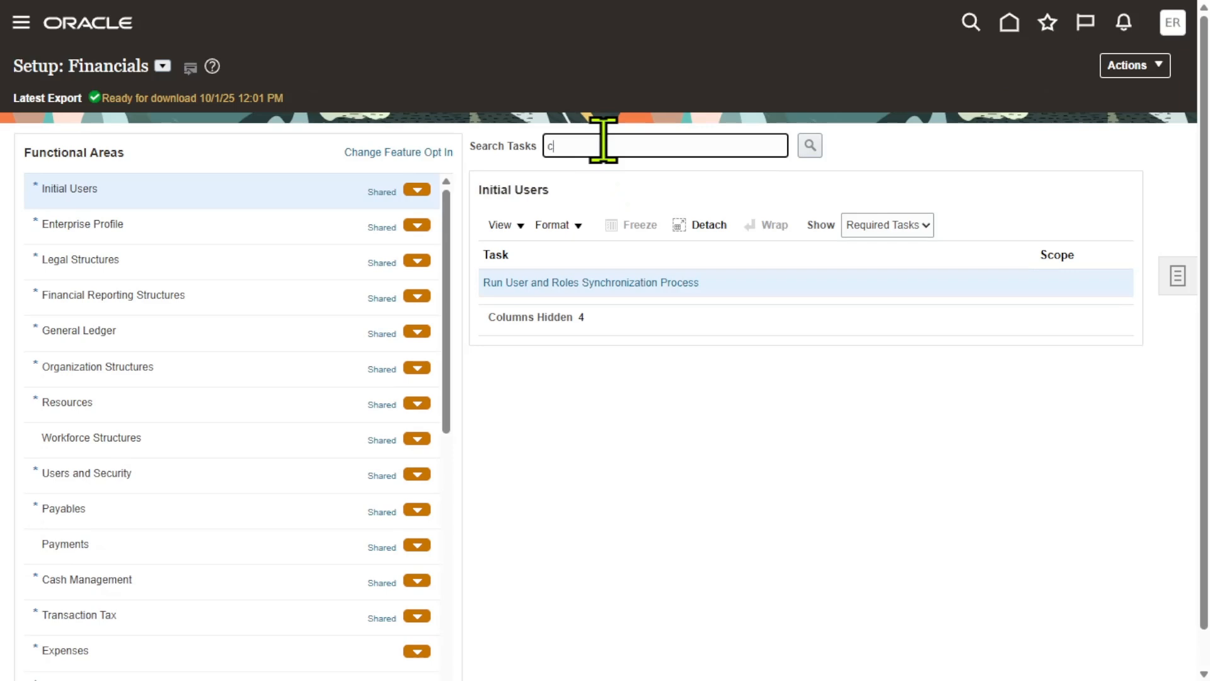
pyautogui.press('BackSpace')
pyautogui.write('Manage chart of accounts val')
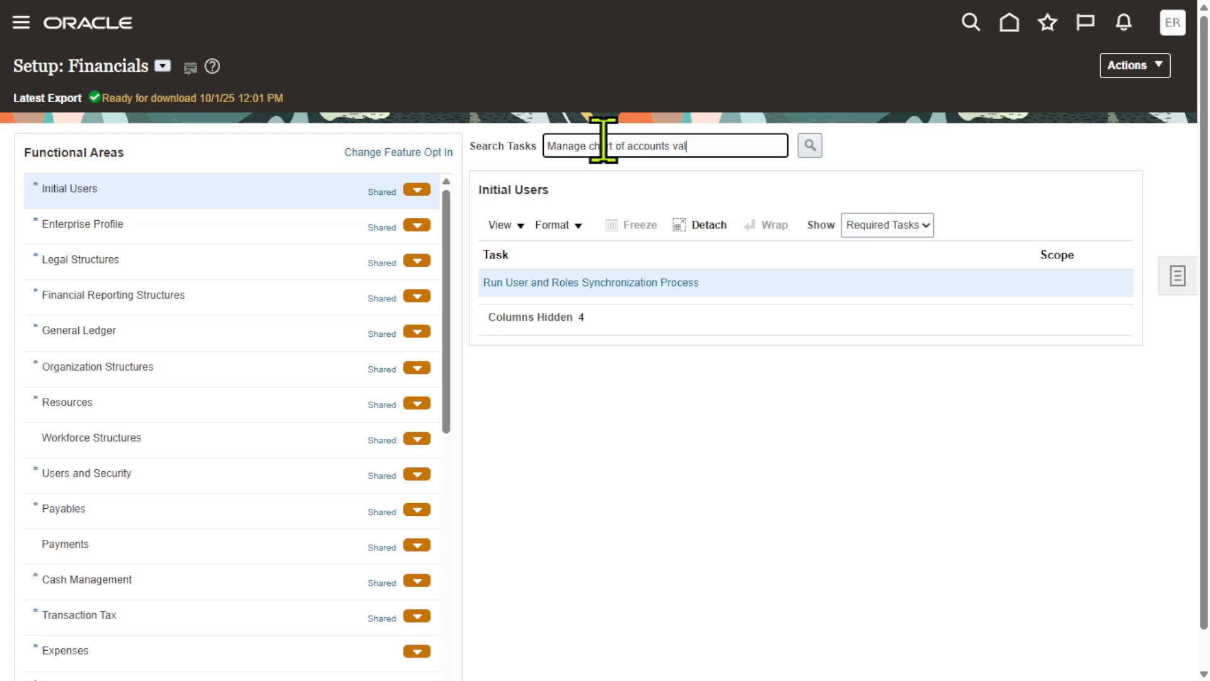
pyautogui.write('ue set values')
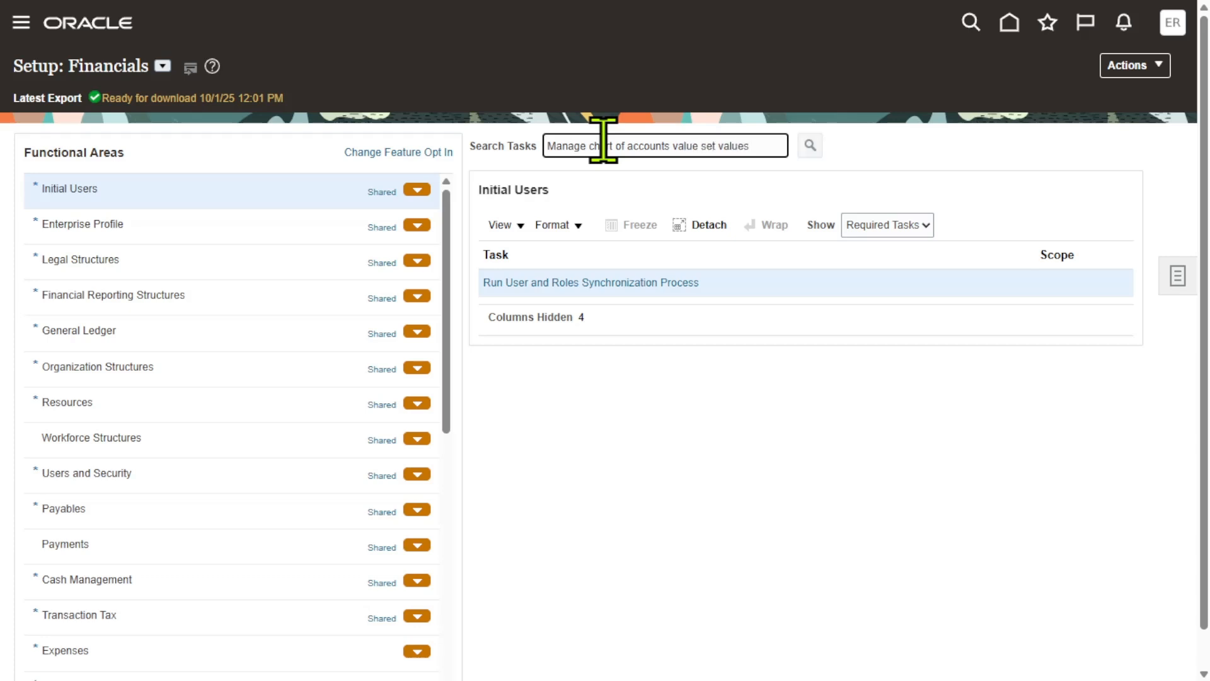
pyautogui.press('Return')
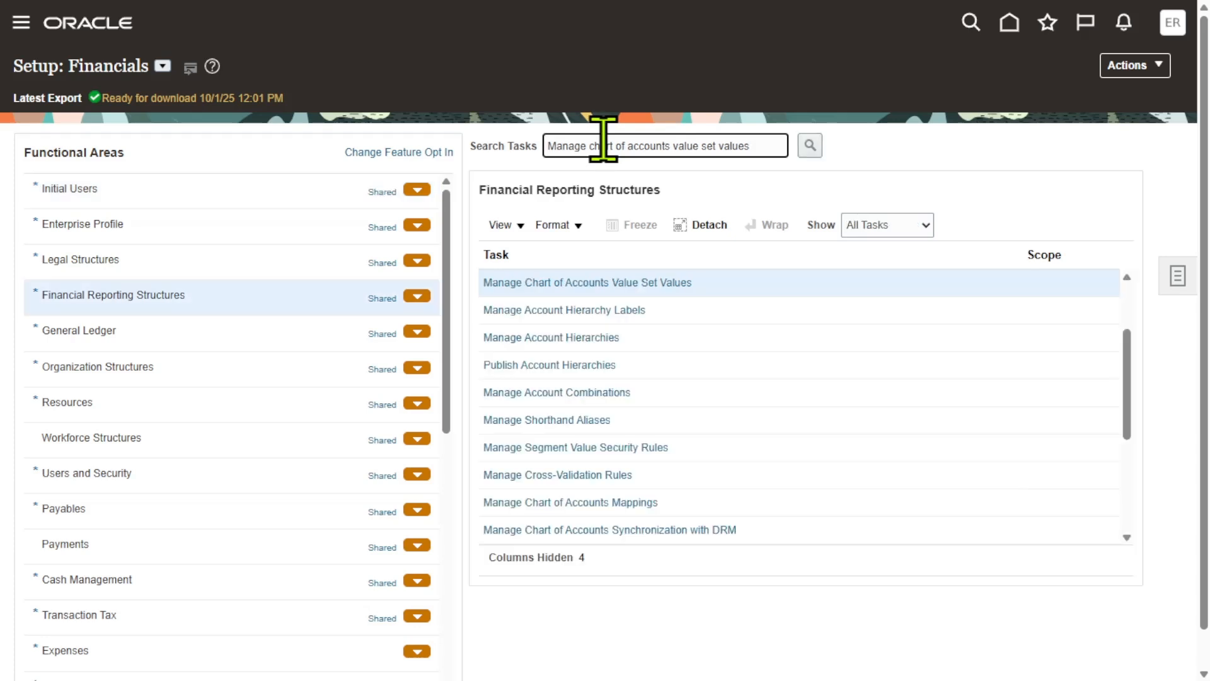
pyautogui.click(658, 282)
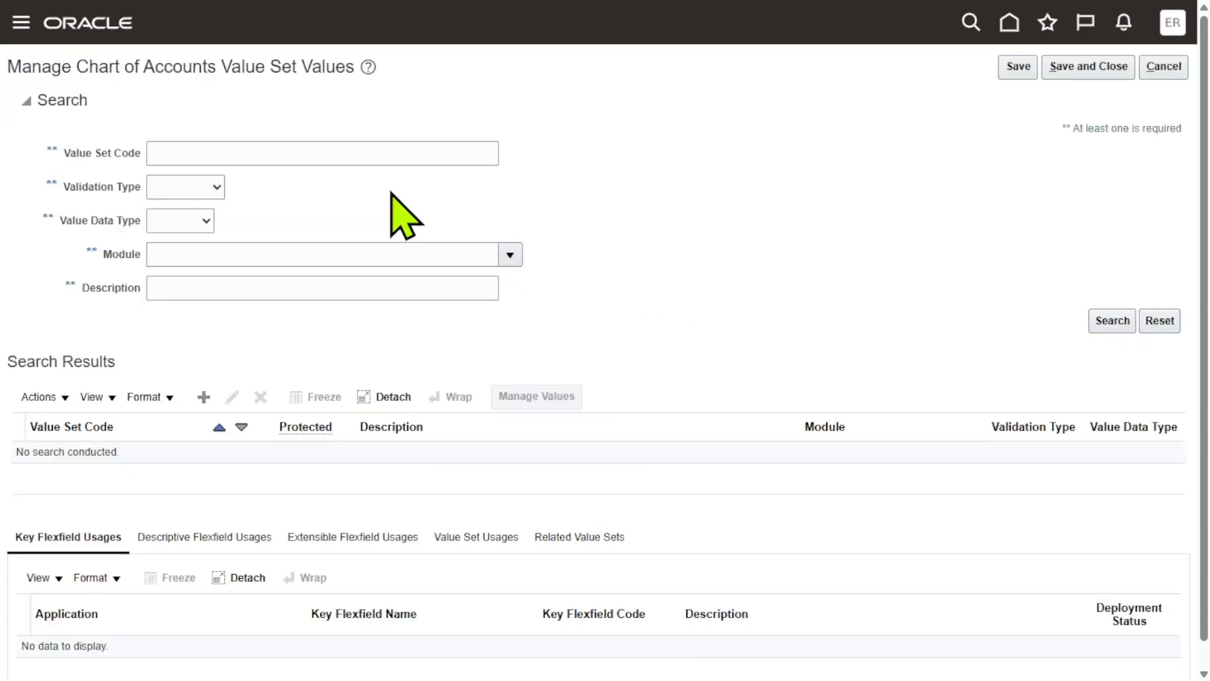
# - Search for value sets with the value set code XX_ERPZEN
pyautogui.click(365, 152)
pyautogui.write('XX')
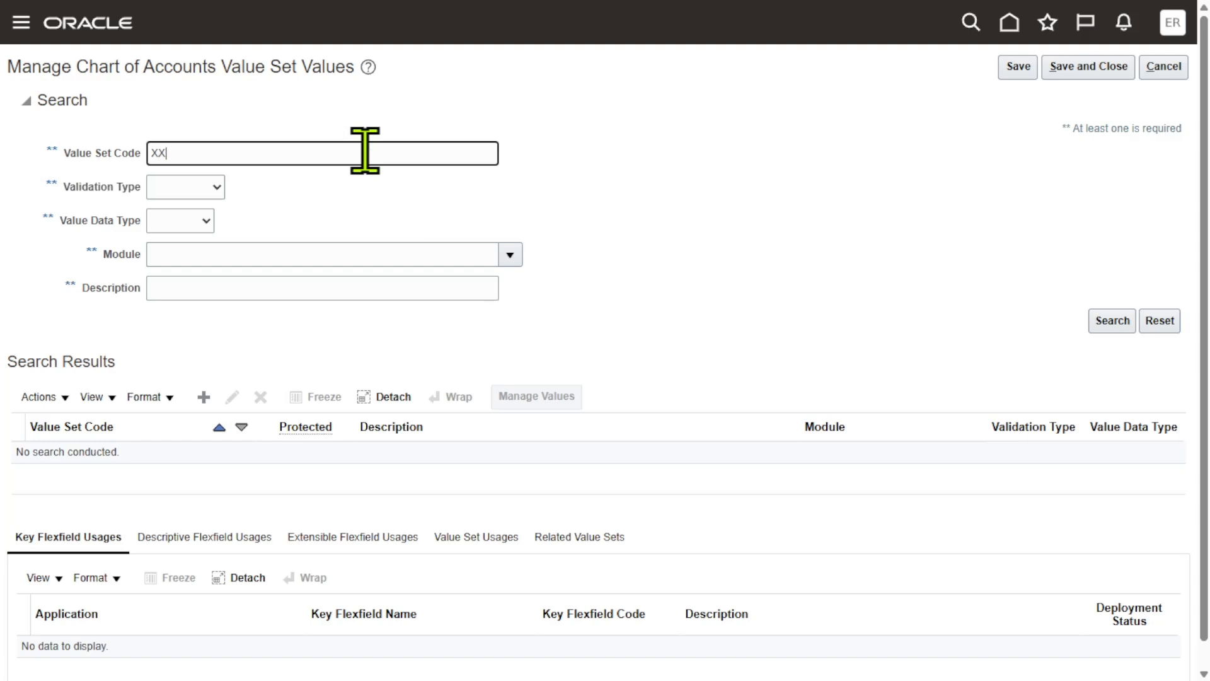
pyautogui.write('_ERPZEN')
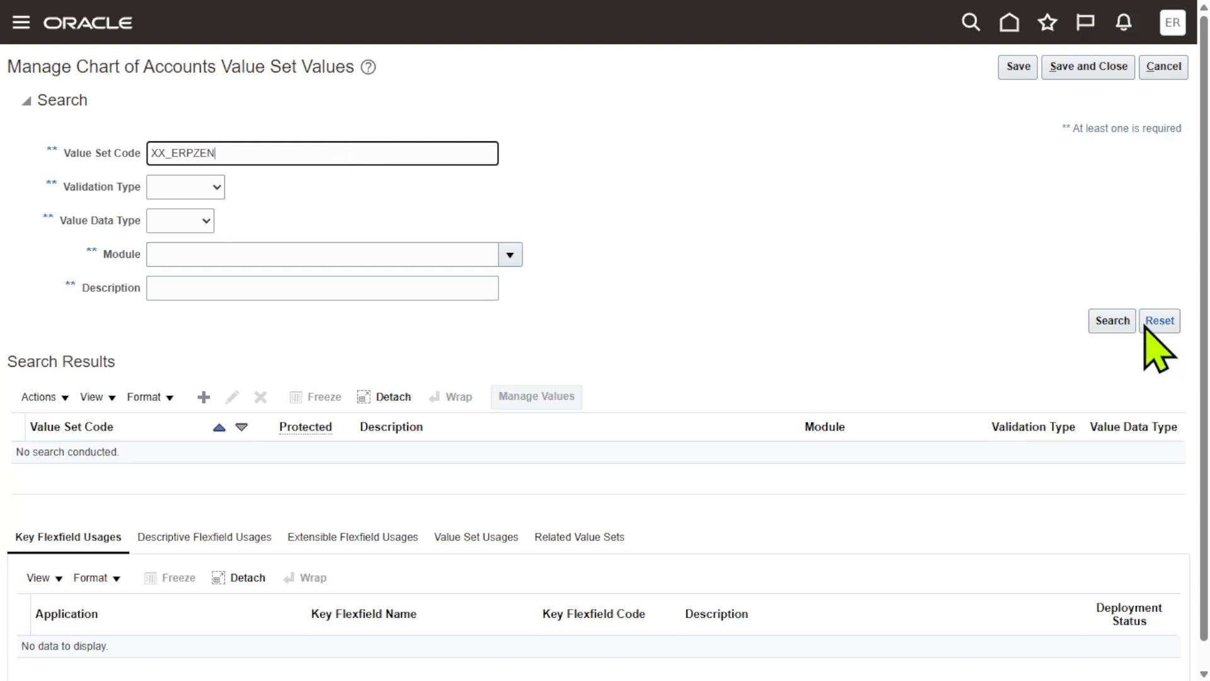
pyautogui.click(1117, 319)
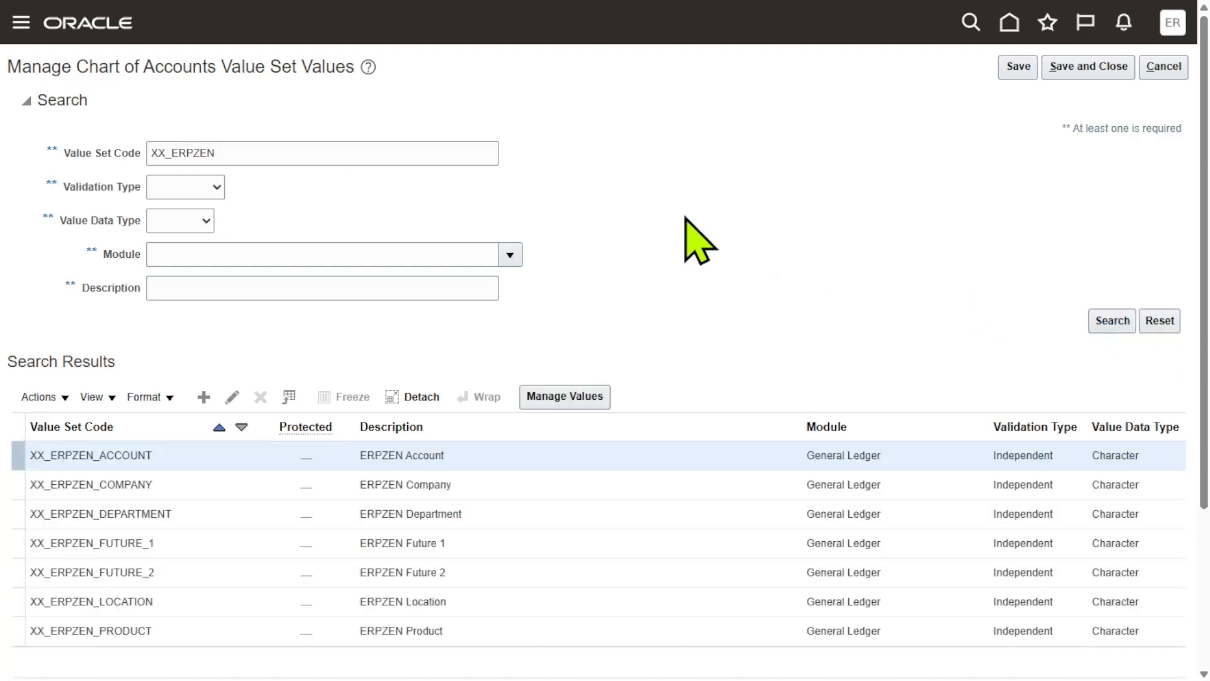
# - Select the XX_ERPZEN_DEPARTMENT value set and open its values for management
pyautogui.scroll(-2, 687, 227)
pyautogui.scroll(-1, 684, 230)
pyautogui.click(466, 361)
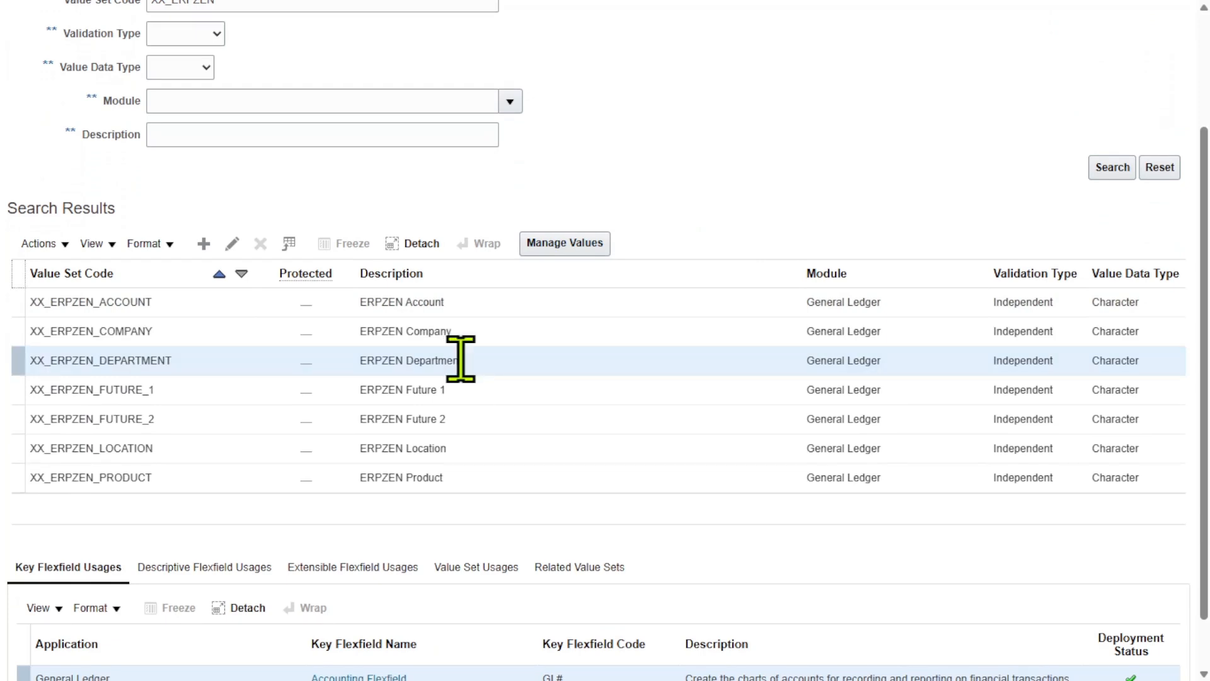
pyautogui.click(568, 244)
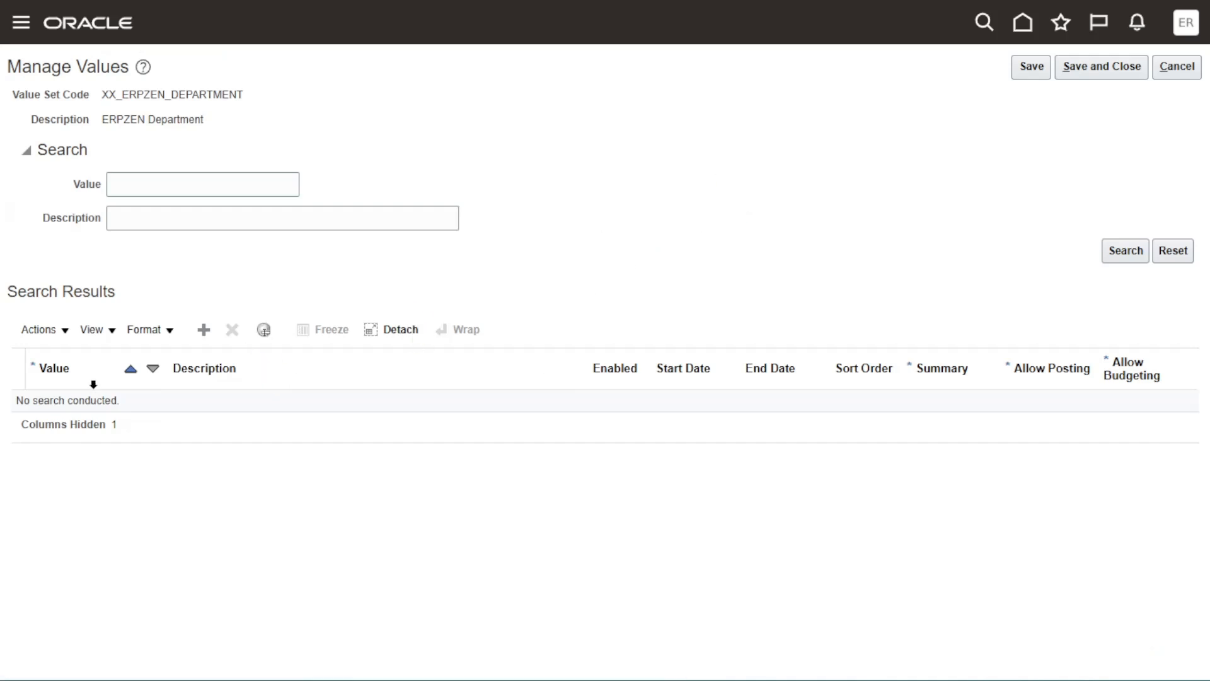
# - Add value 1000 with the description "Finance Department" and set Summary to Yes
pyautogui.click(203, 330)
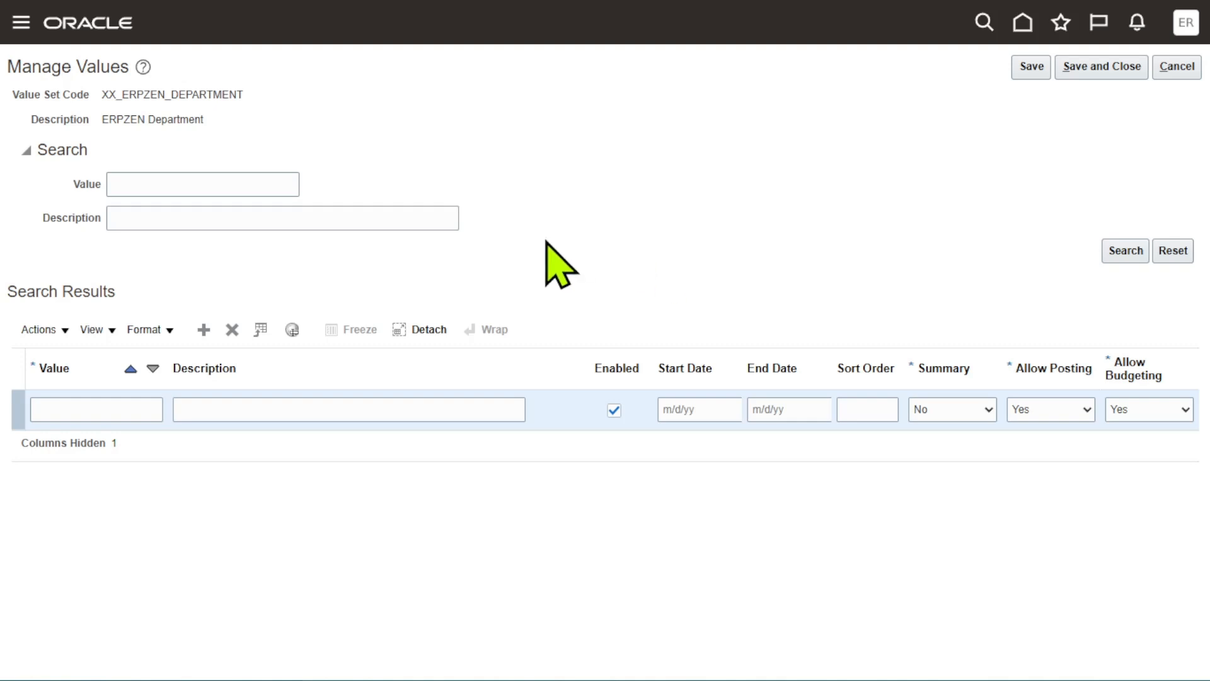
pyautogui.click(135, 404)
pyautogui.write('1000')
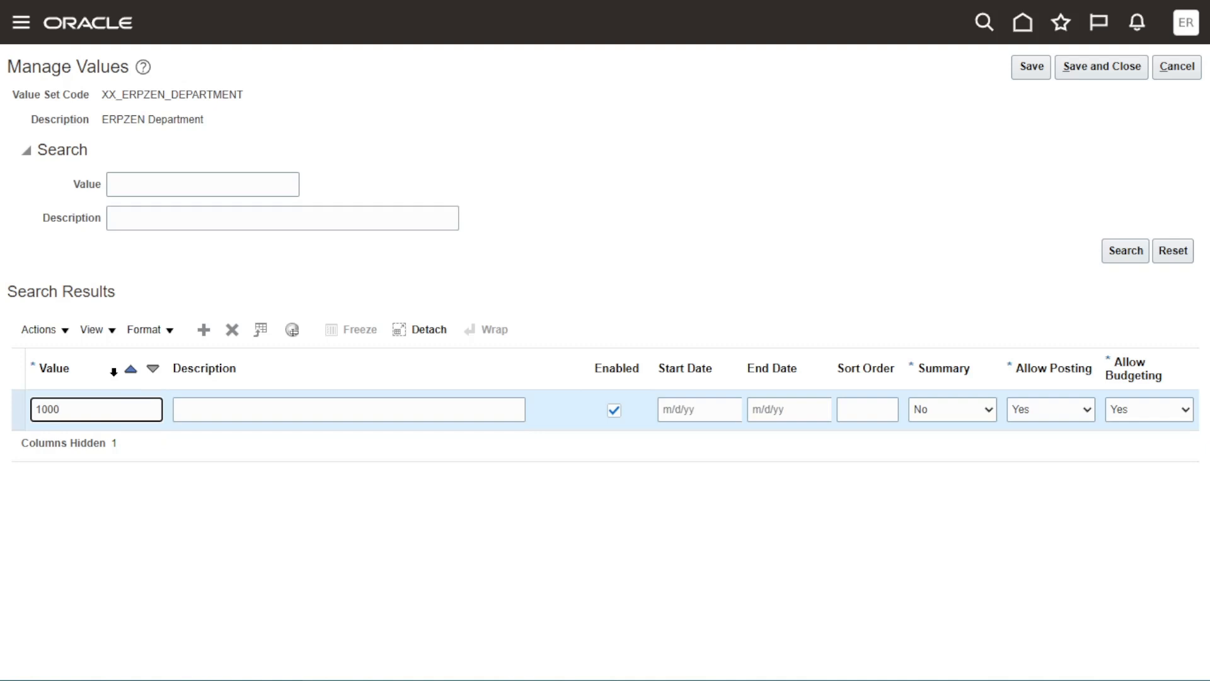
pyautogui.press('Tab')
pyautogui.write('Fi')
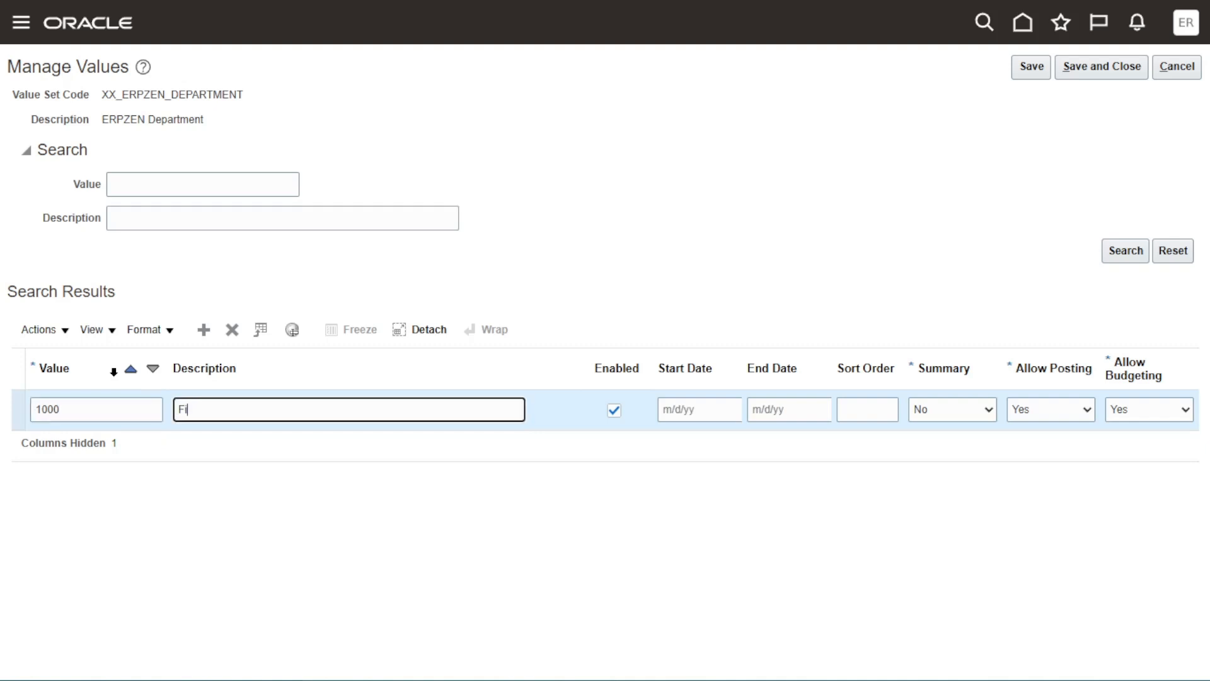
pyautogui.write('nance Department')
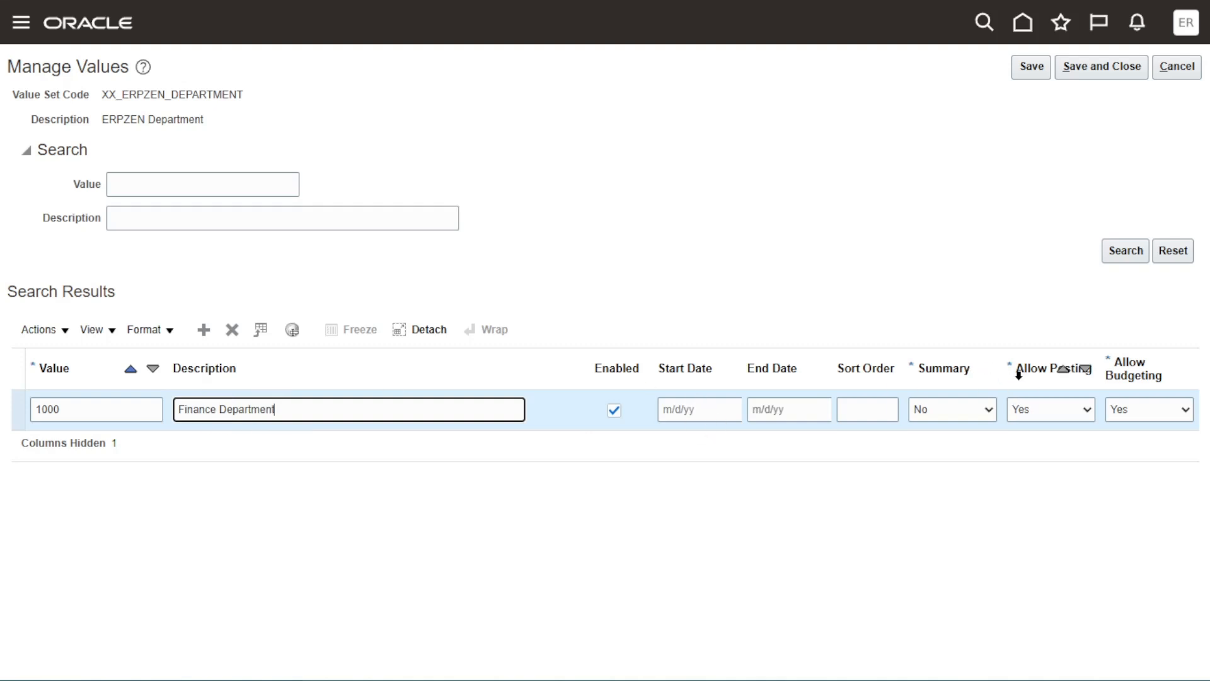
pyautogui.click(967, 410)
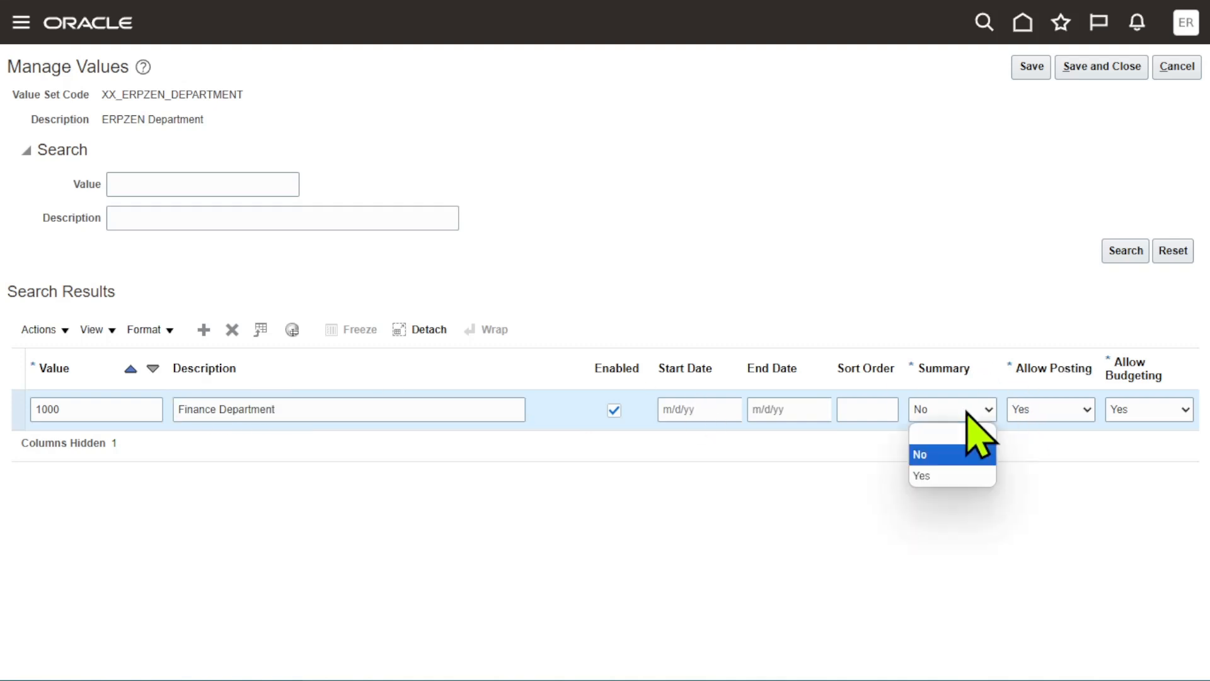
pyautogui.click(952, 476)
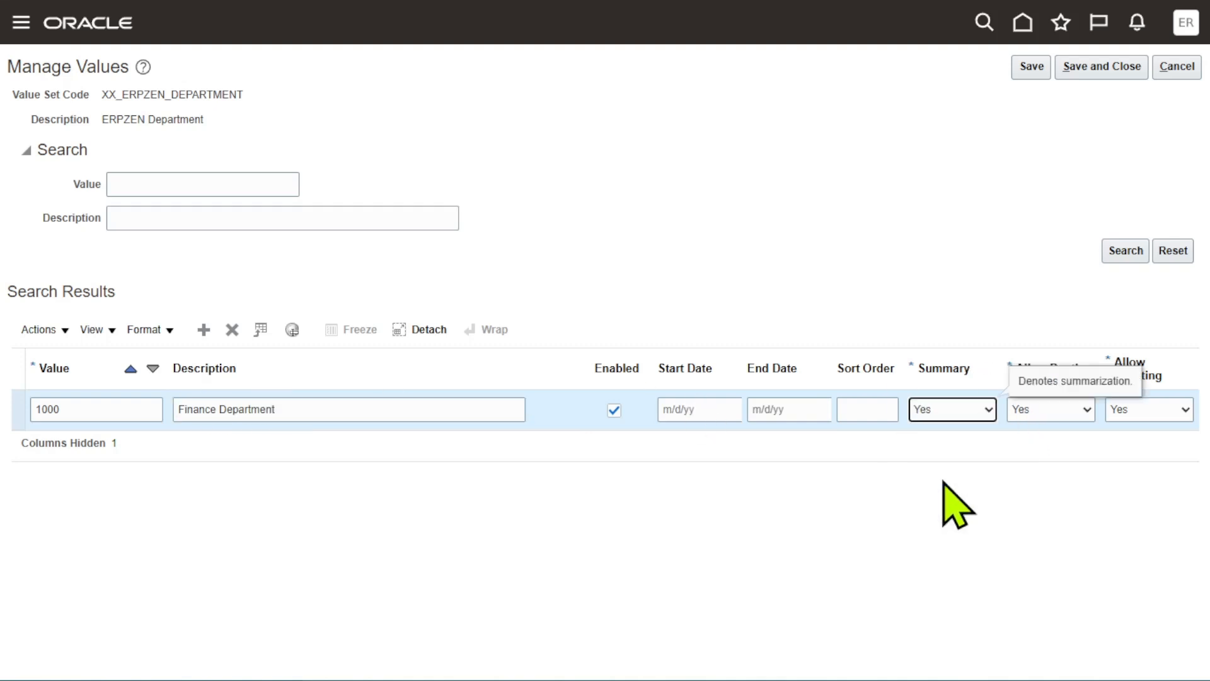
# - Add value 1001 with the description "Payment" to the department value set
pyautogui.click(195, 336)
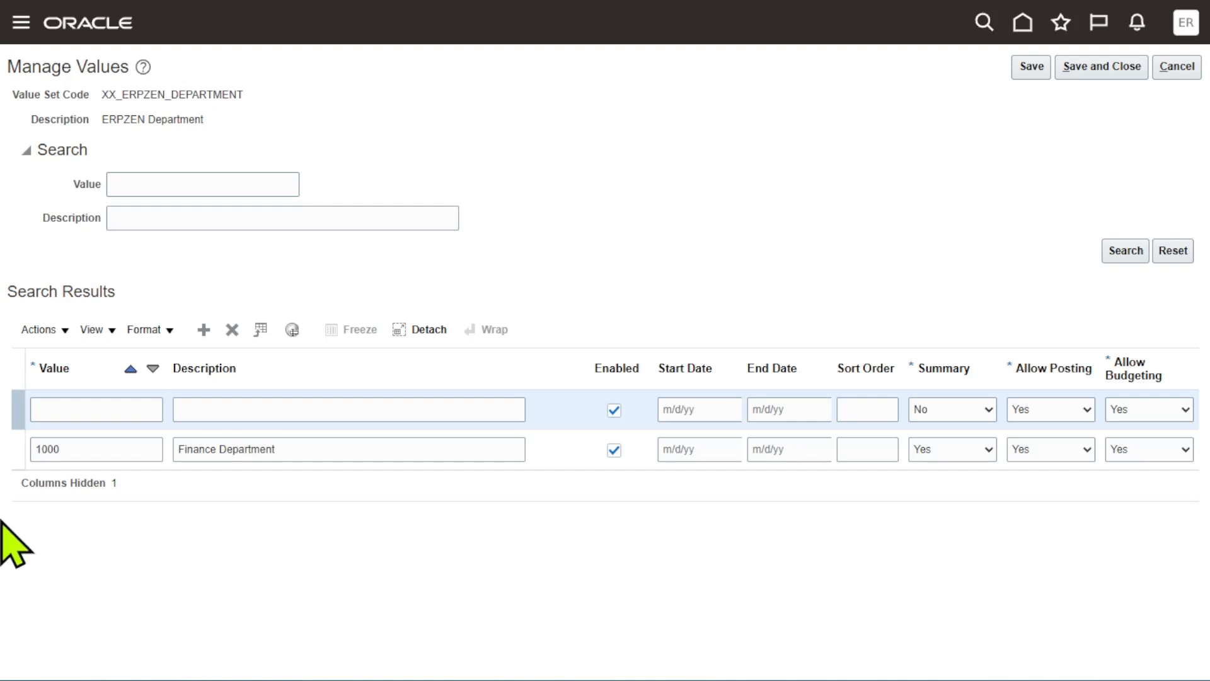
pyautogui.click(131, 406)
pyautogui.write('1001')
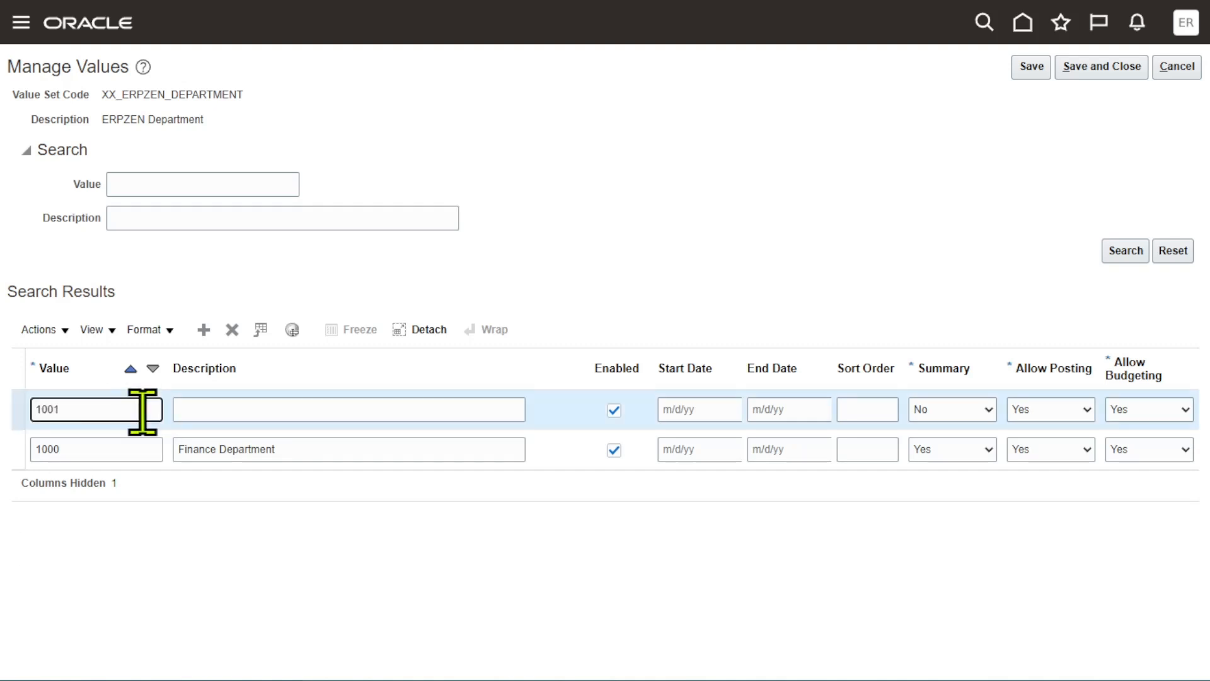
pyautogui.click(227, 399)
pyautogui.write('Payment')
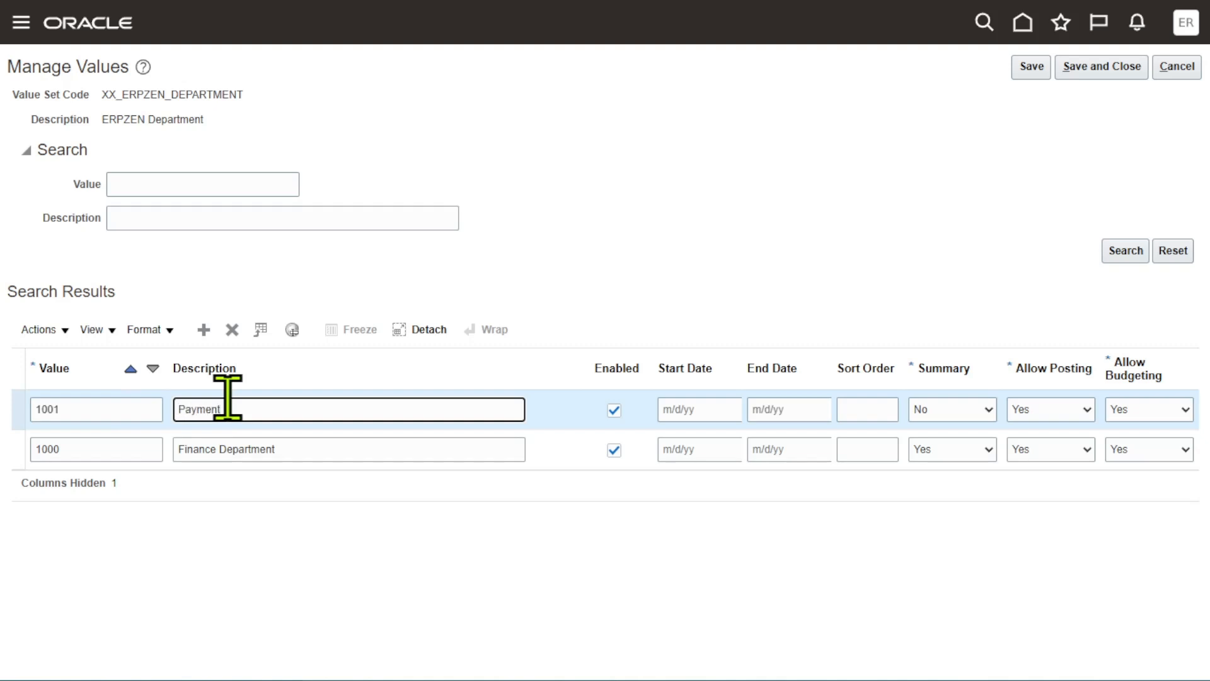
pyautogui.click(871, 190)
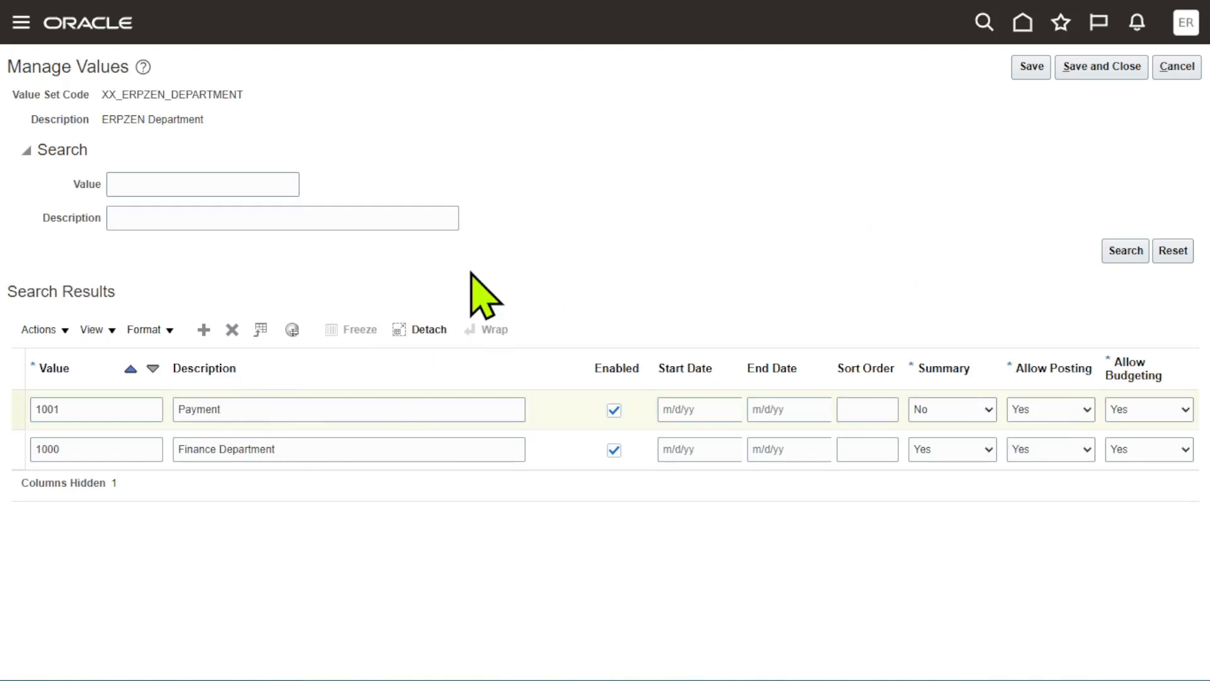
# - Add value 1002 with the description "Collections/Revenue" to the department value set
pyautogui.click(203, 329)
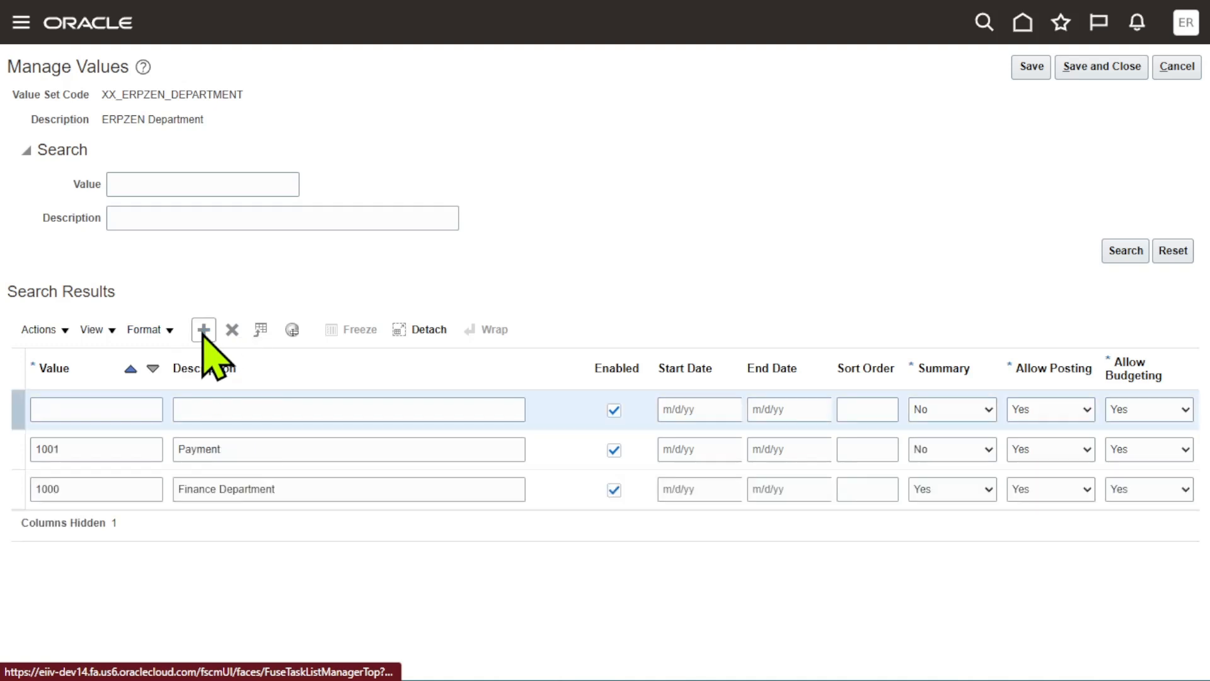
pyautogui.click(105, 408)
pyautogui.write('1002')
pyautogui.press('Tab')
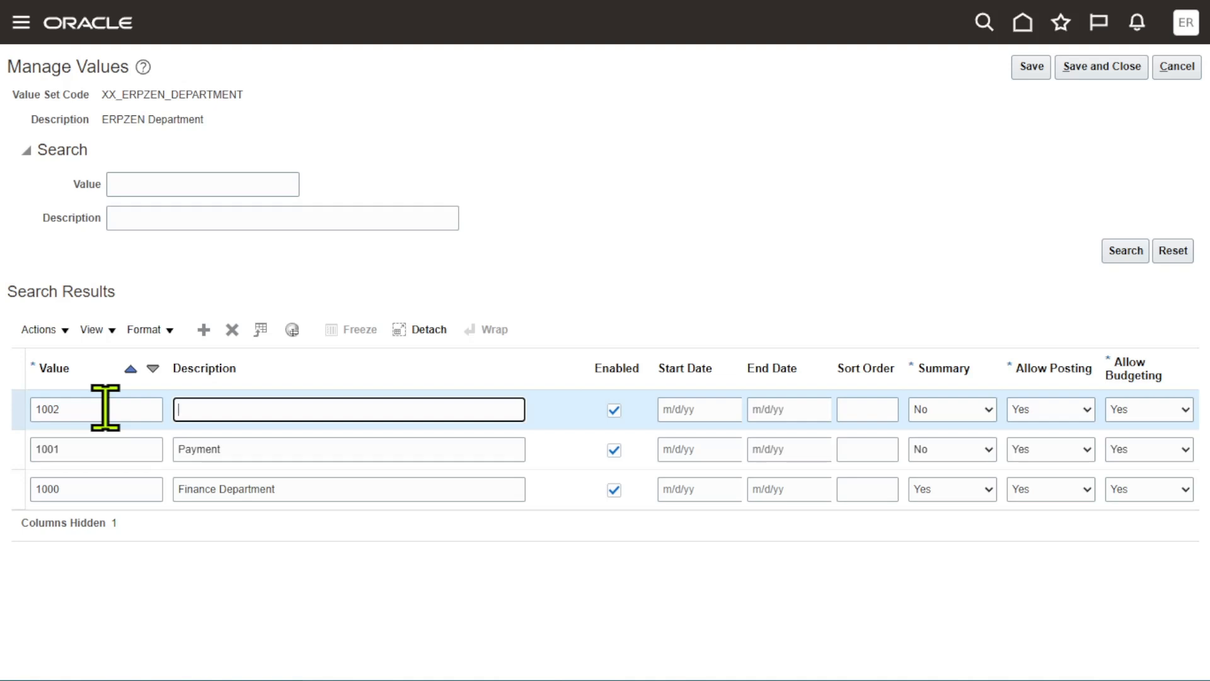
pyautogui.write('Collections/Revenue')
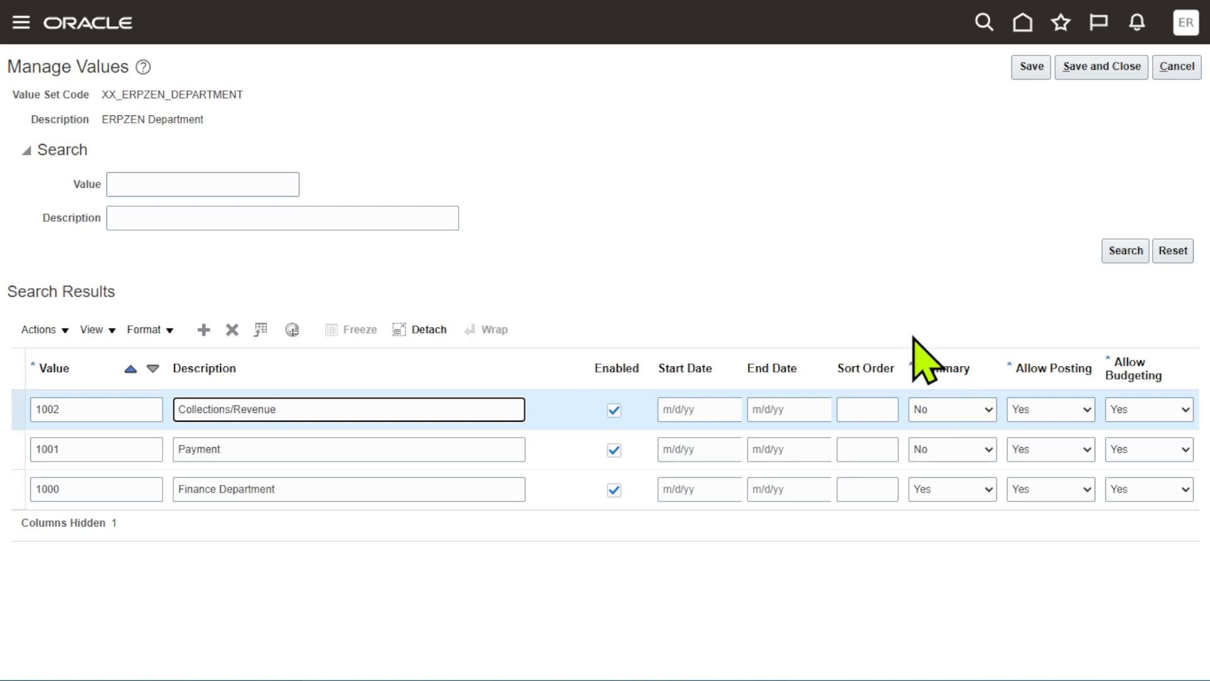
# - Add value 1003 with the description "Treasury" to the department value set
pyautogui.click(210, 329)
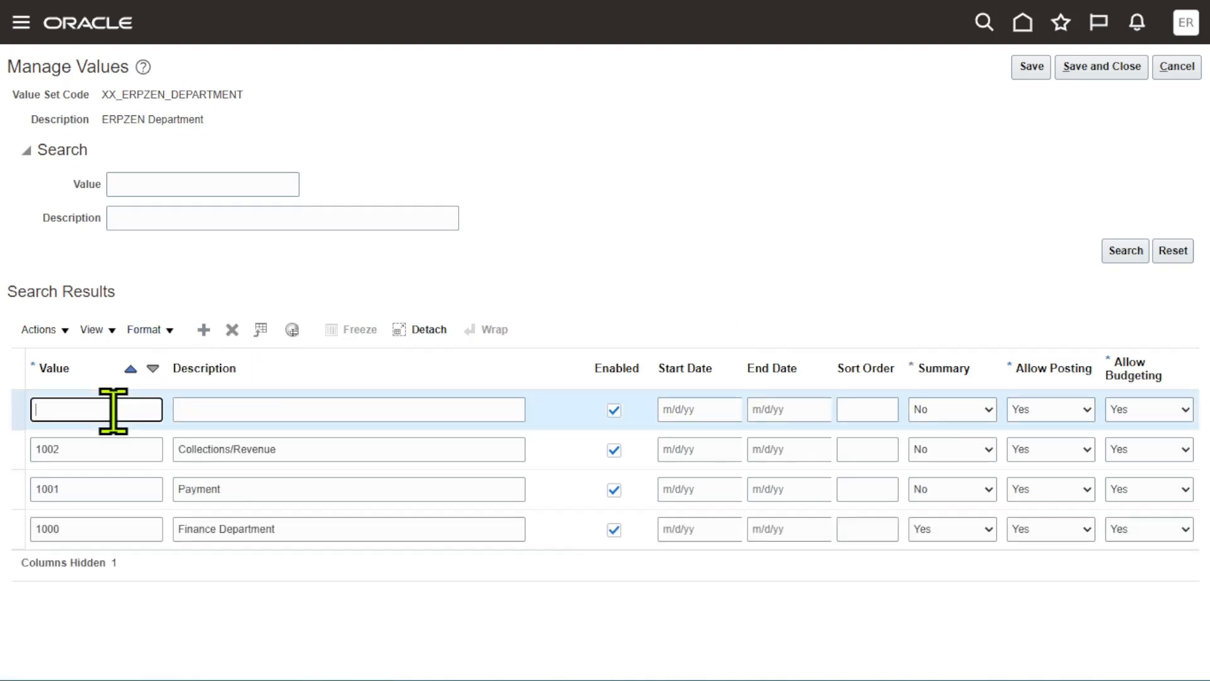
pyautogui.write('1003')
pyautogui.press('Tab')
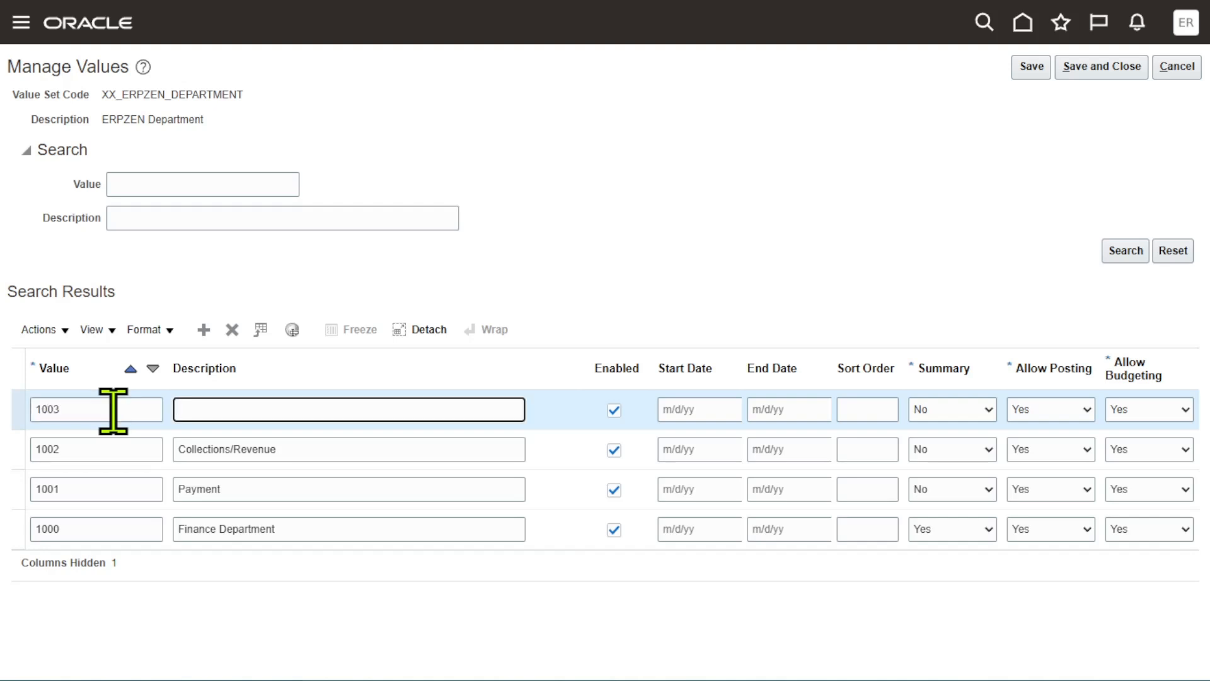
pyautogui.write('Treasury')
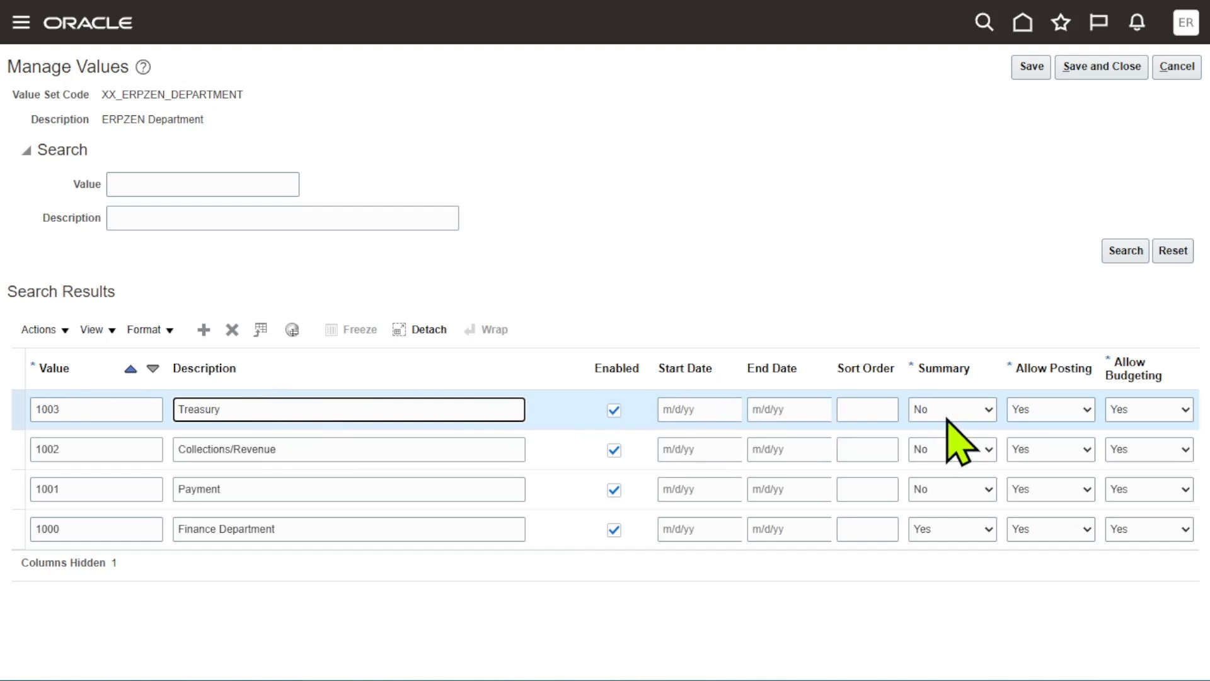
# - Add value 1004 with the description "Payroll" to the department value set
pyautogui.click(203, 330)
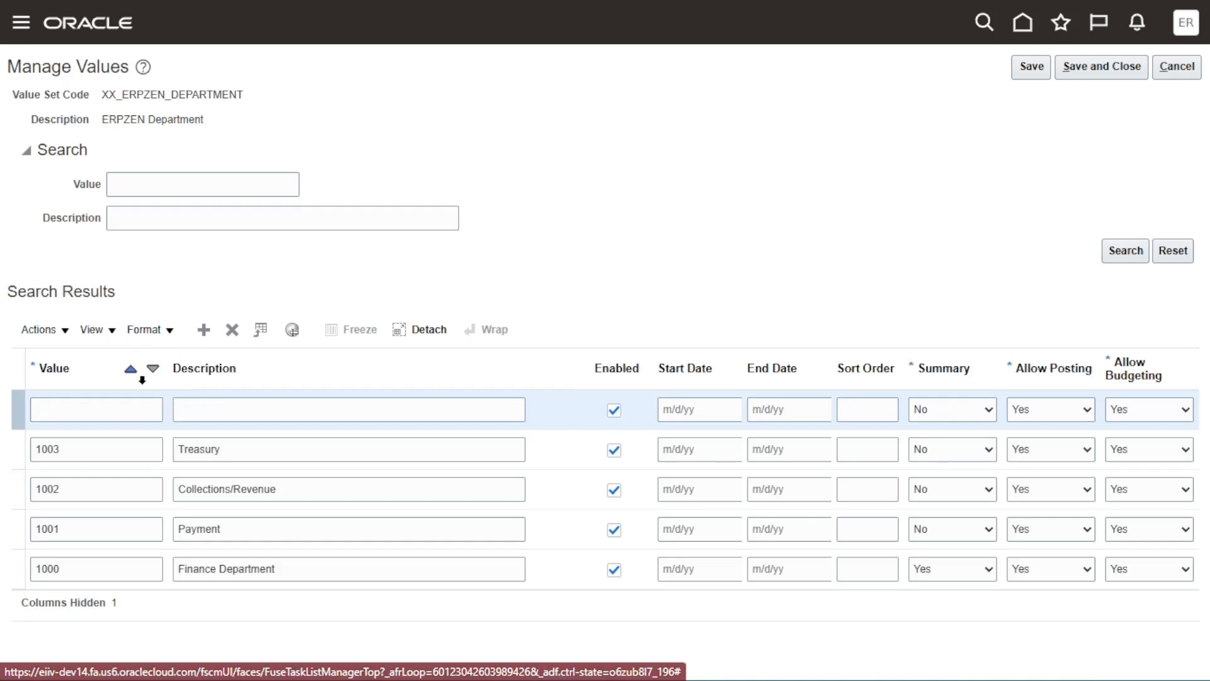
pyautogui.click(136, 407)
pyautogui.write('1004')
pyautogui.click(231, 402)
pyautogui.write('P')
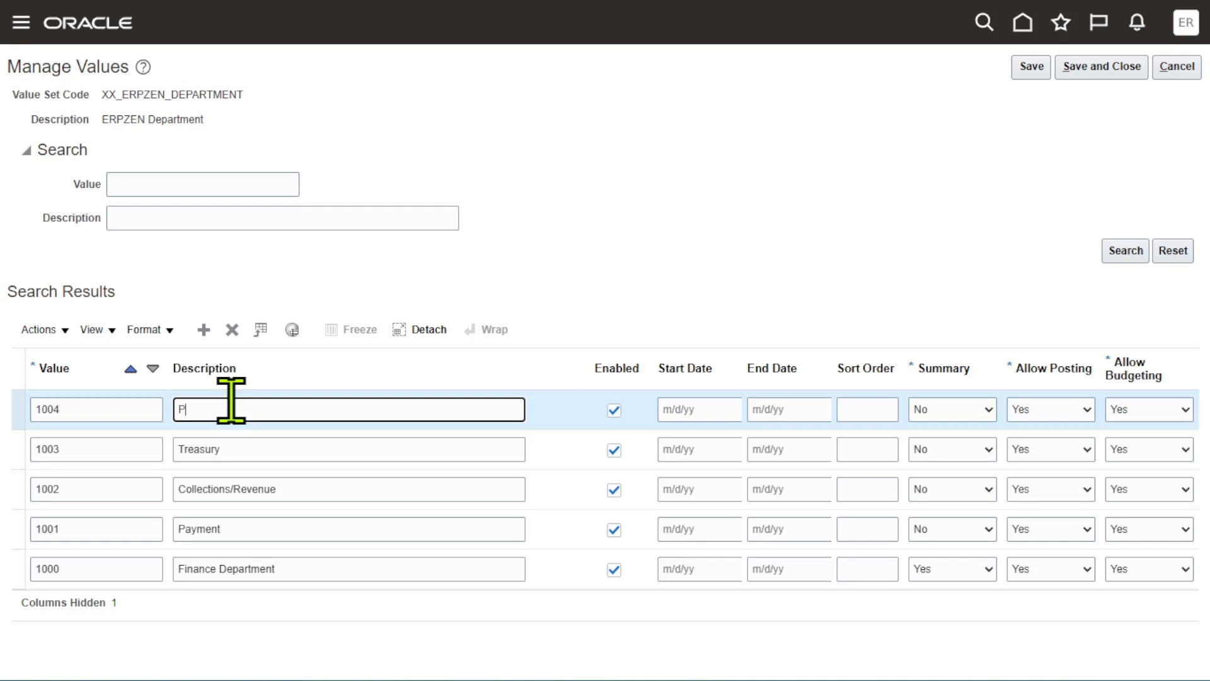
pyautogui.write('ayroll')
pyautogui.click(804, 225)
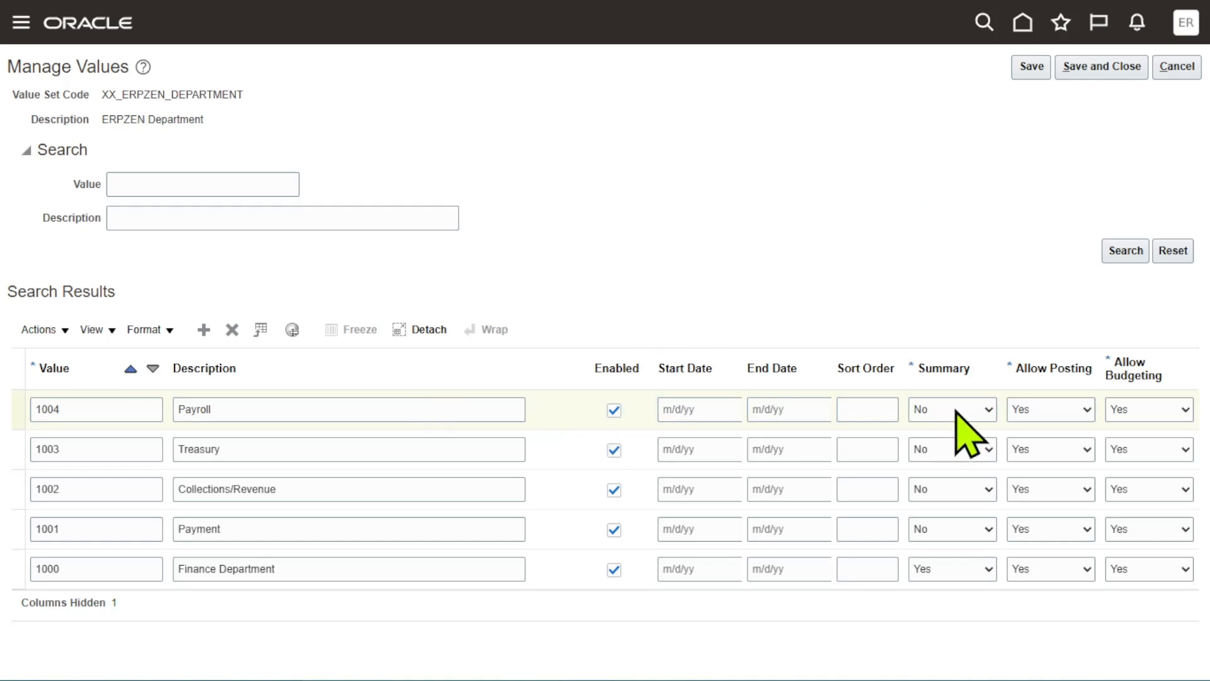
# - Add value 2000 with the description "Human Resource Department" and set Summary to Yes
pyautogui.click(203, 329)
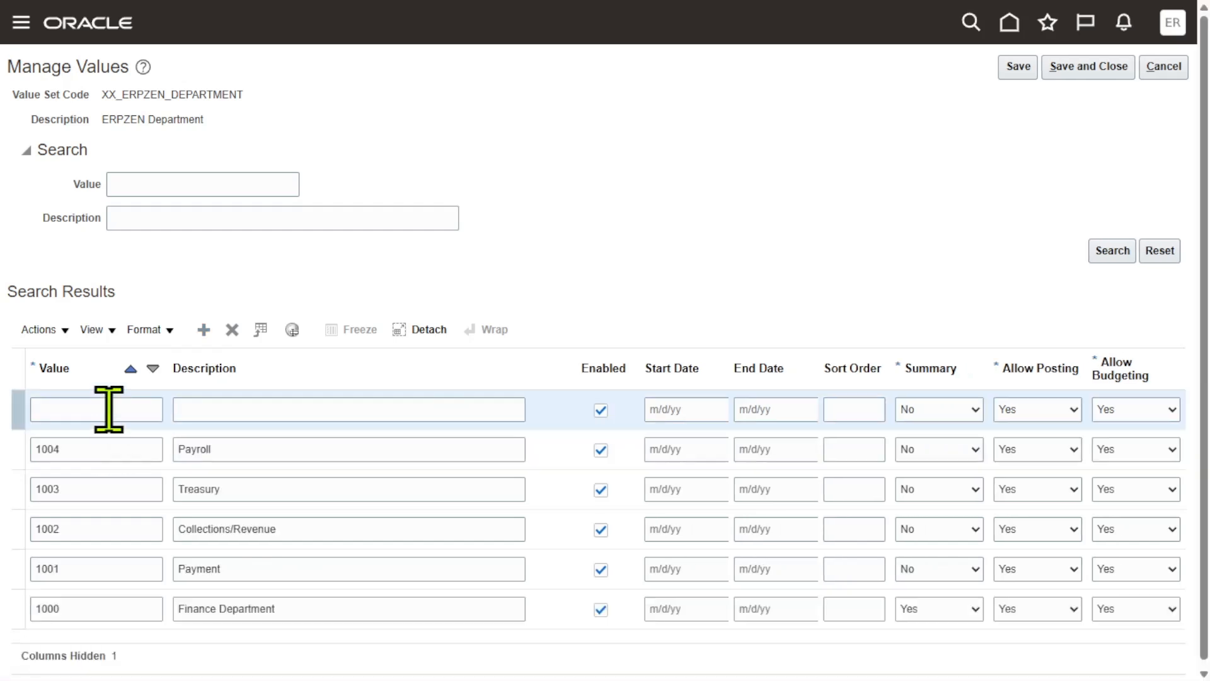
pyautogui.click(109, 410)
pyautogui.write('2000')
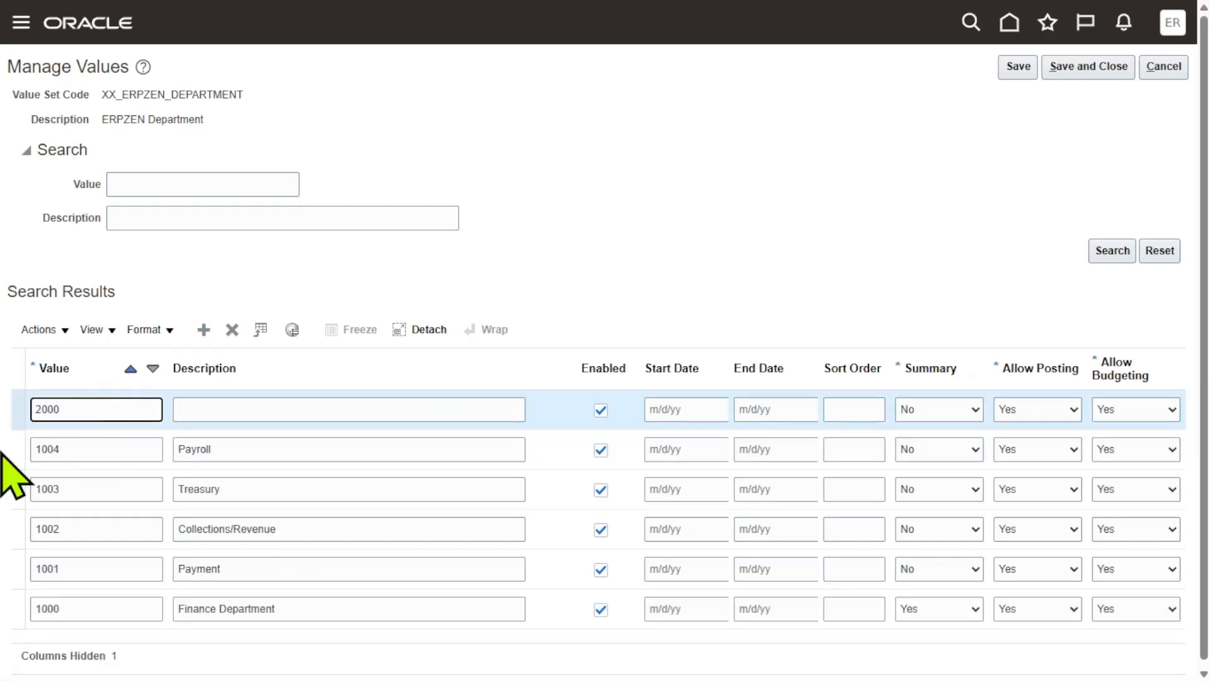
pyautogui.click(287, 410)
pyautogui.write('Human ')
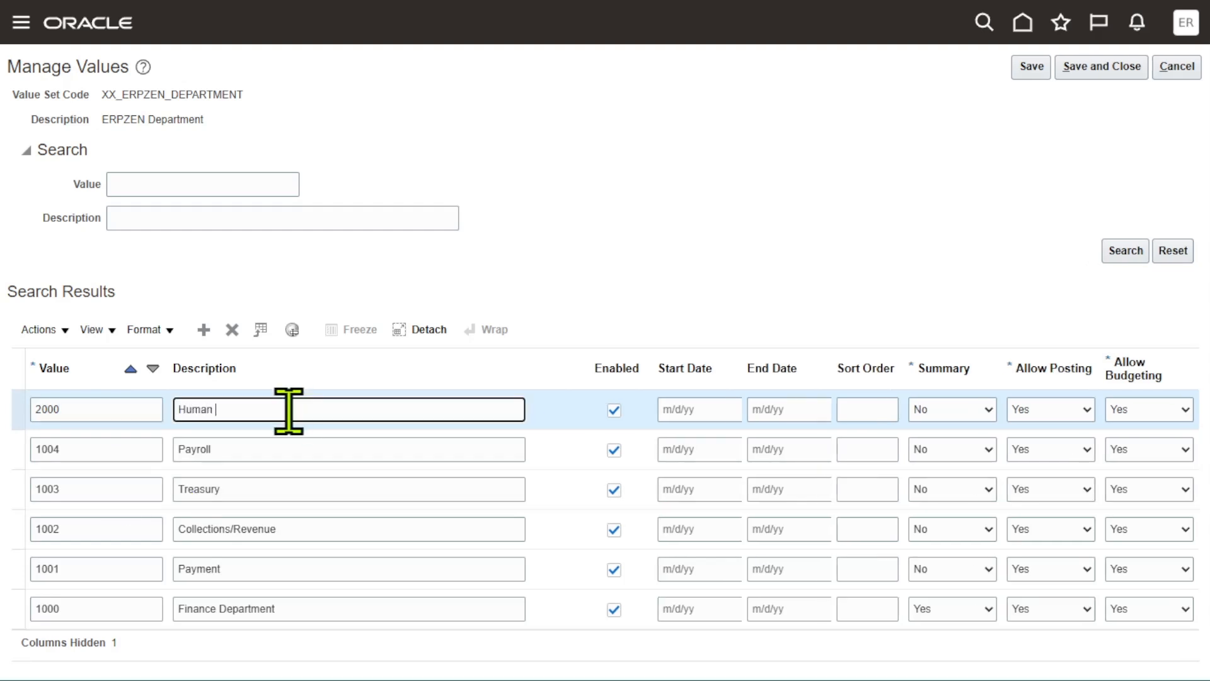
pyautogui.write('Resource Department')
pyautogui.click(829, 211)
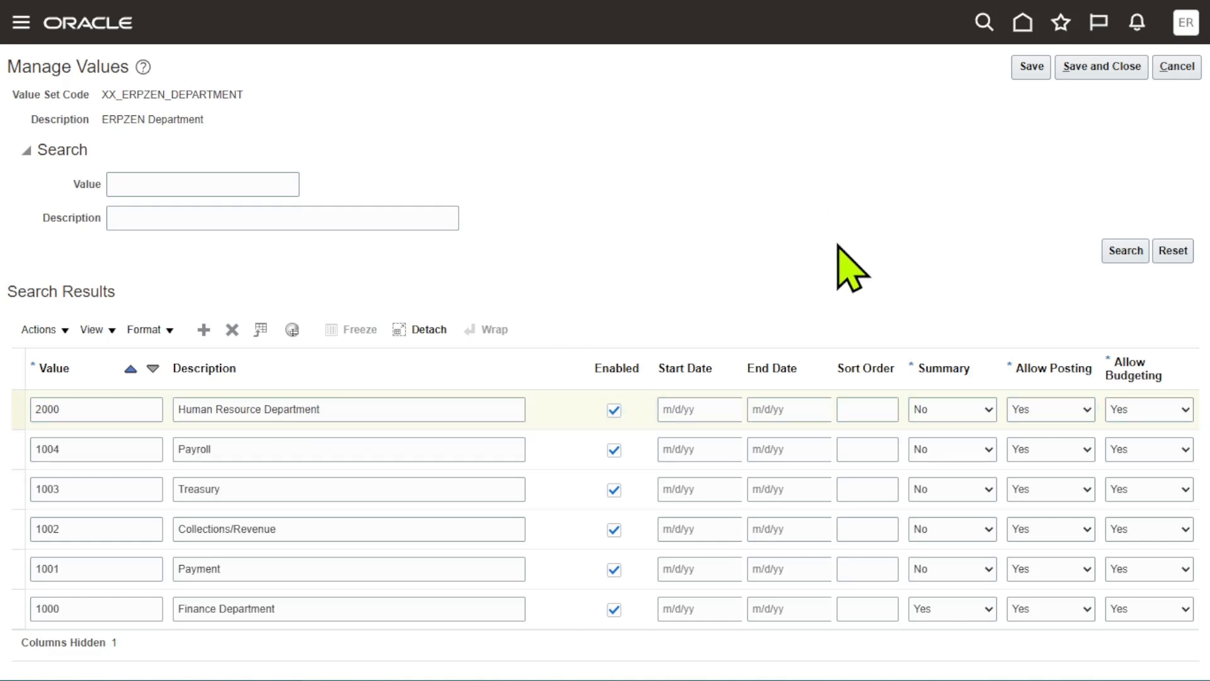
pyautogui.click(971, 415)
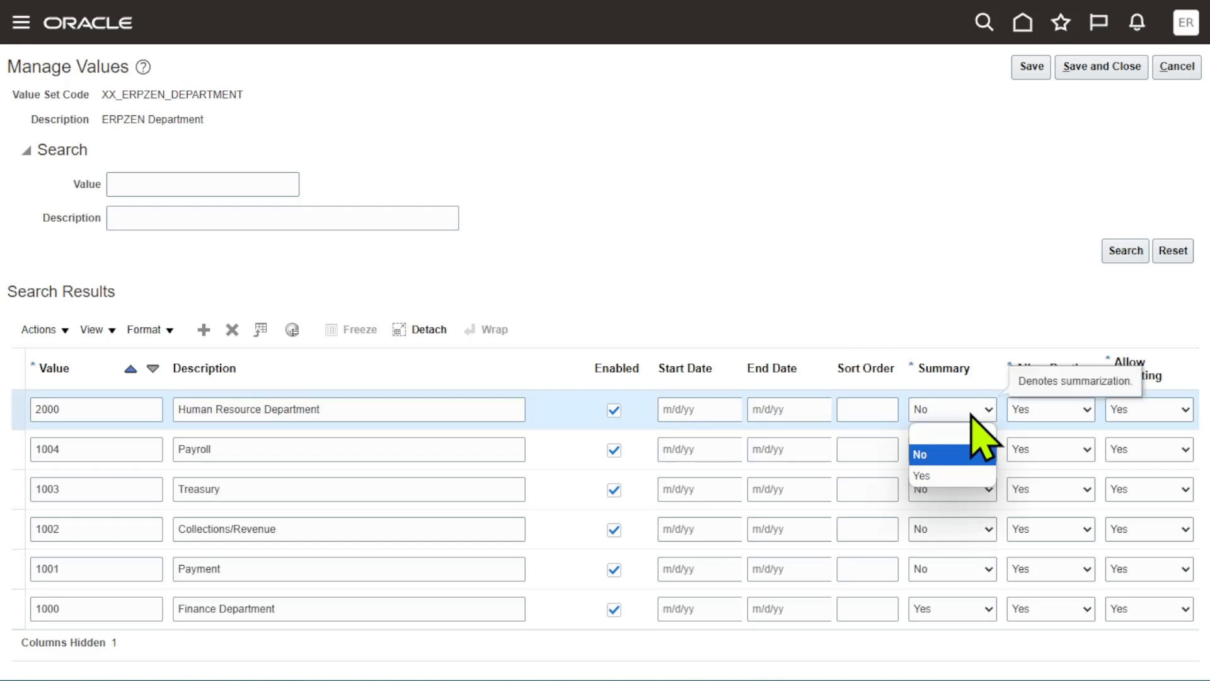
pyautogui.click(943, 476)
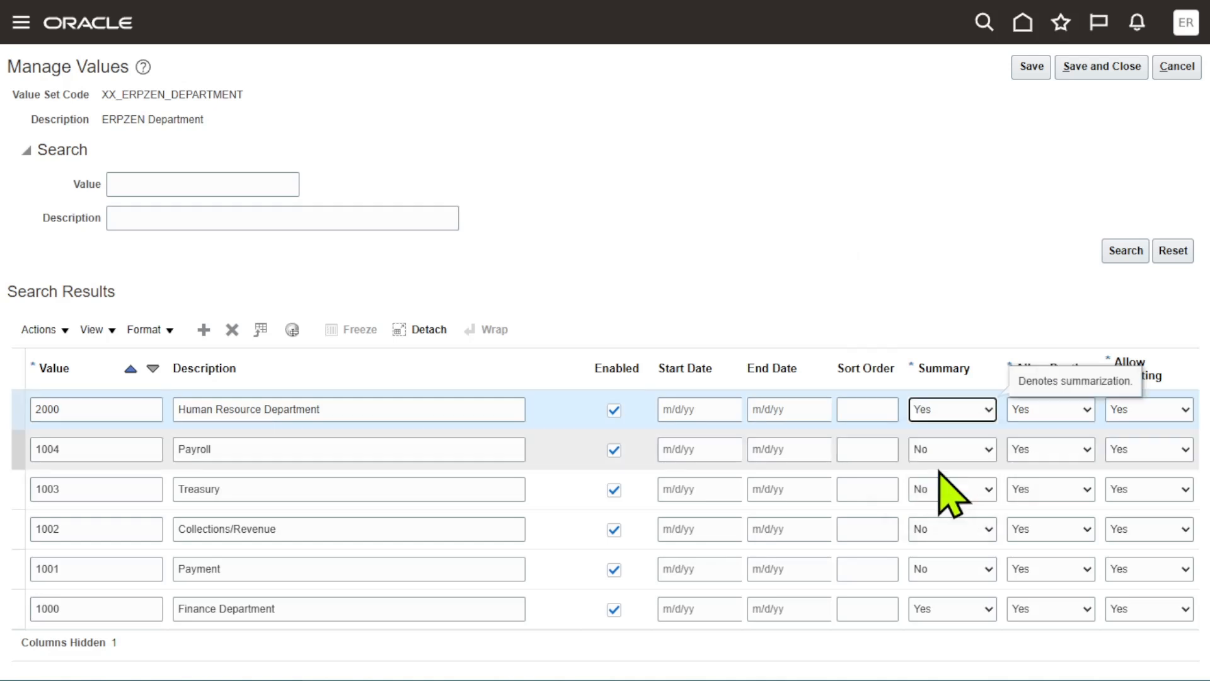
# - Add value 2001 with the description "Admin" to the department value set
pyautogui.click(203, 330)
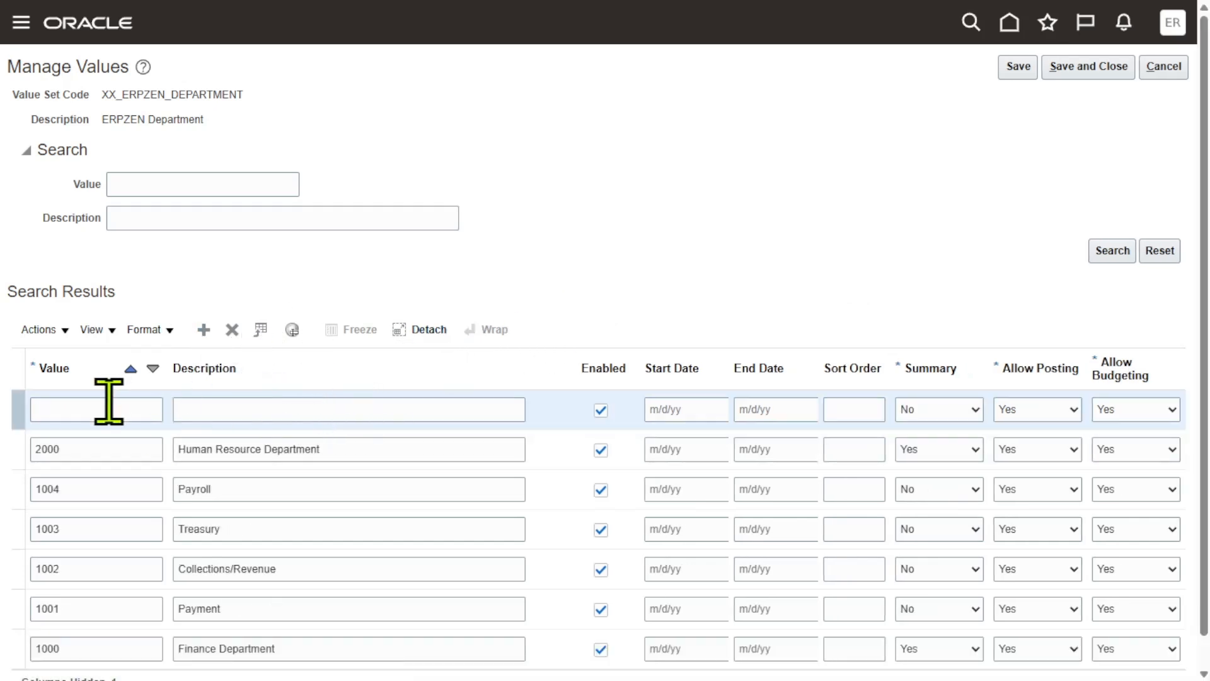
pyautogui.click(108, 403)
pyautogui.write('2001')
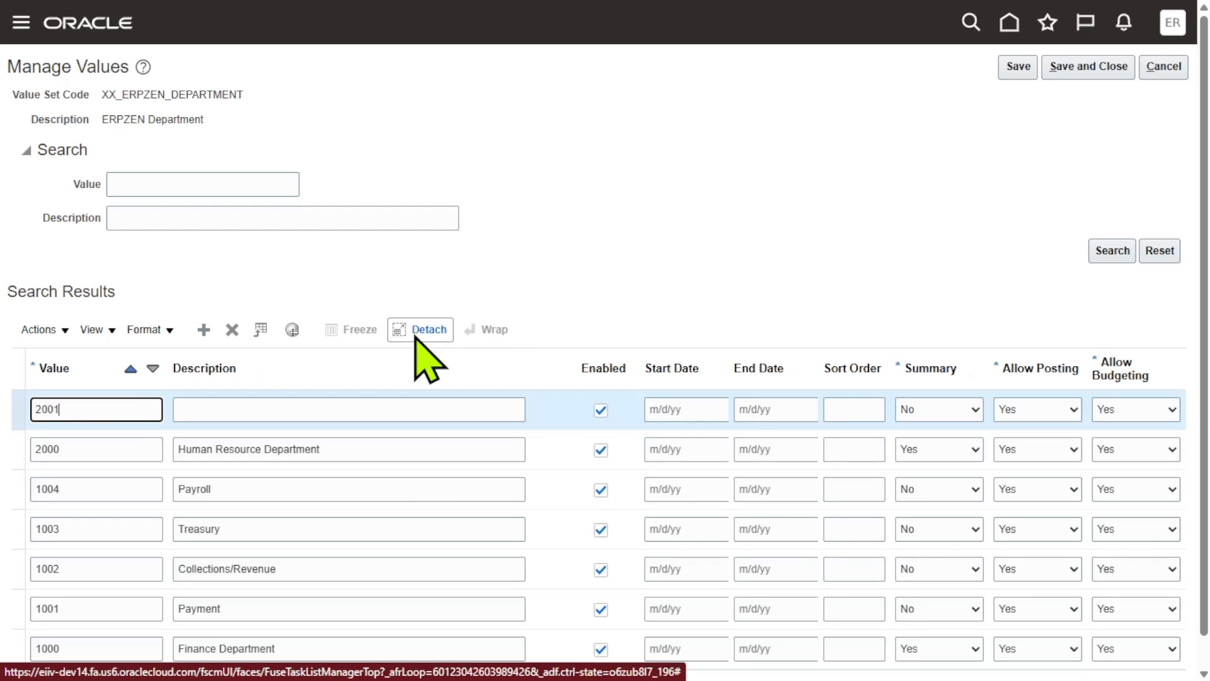
pyautogui.press('Tab')
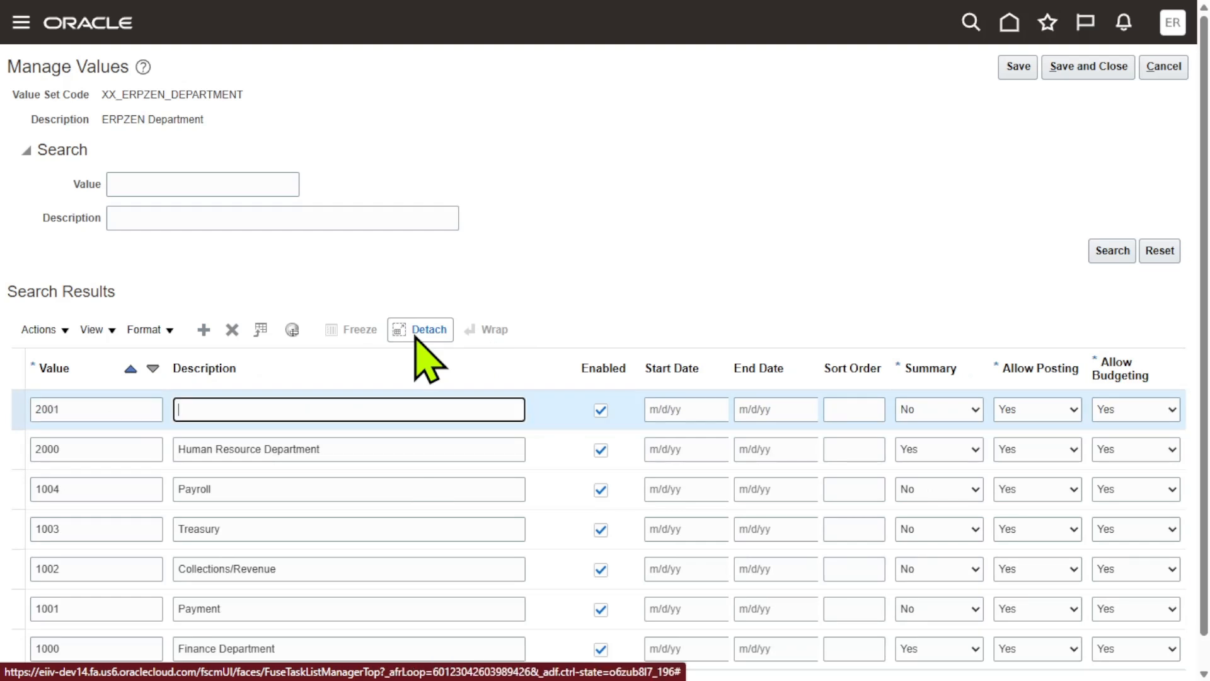
pyautogui.write('Admin')
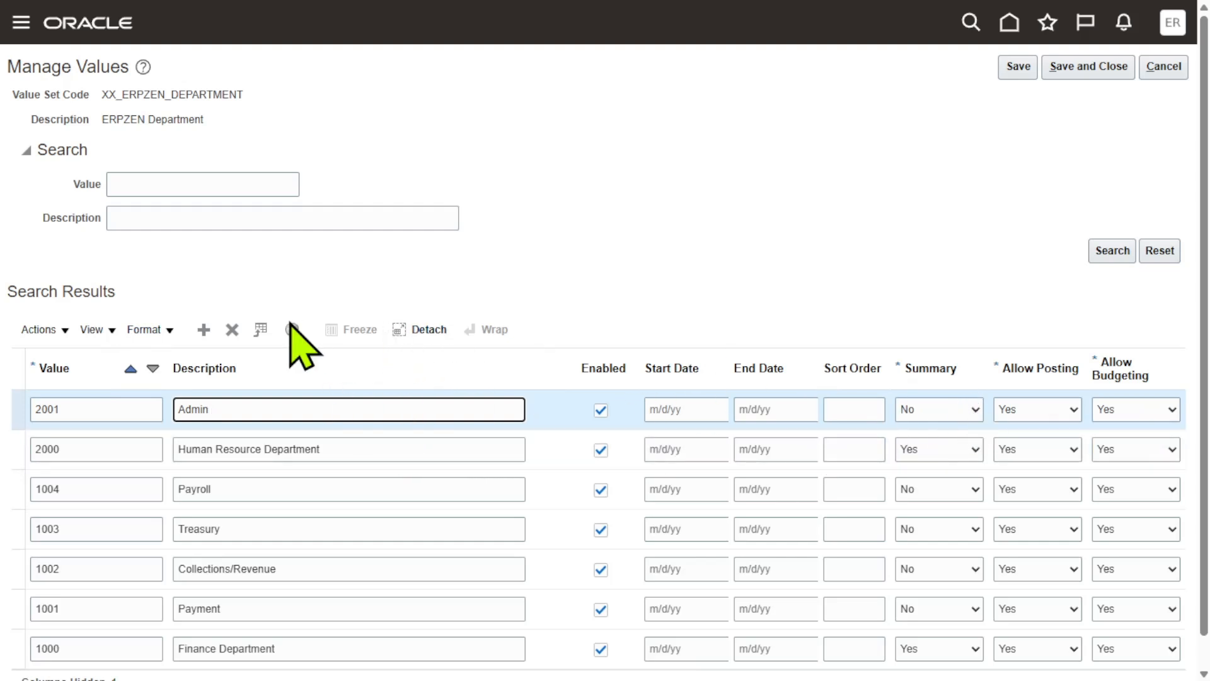
# - Add value 2002 with the description "Recruitment Team" to the department value set
pyautogui.click(203, 330)
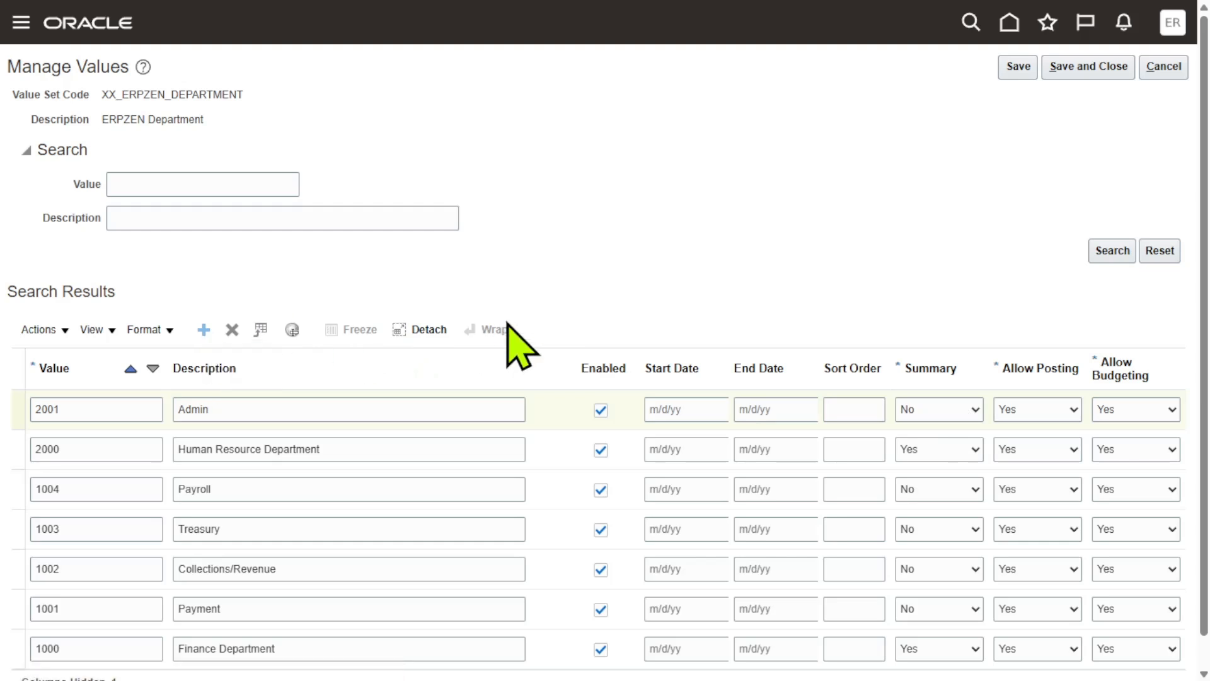
pyautogui.click(121, 409)
pyautogui.write('2002')
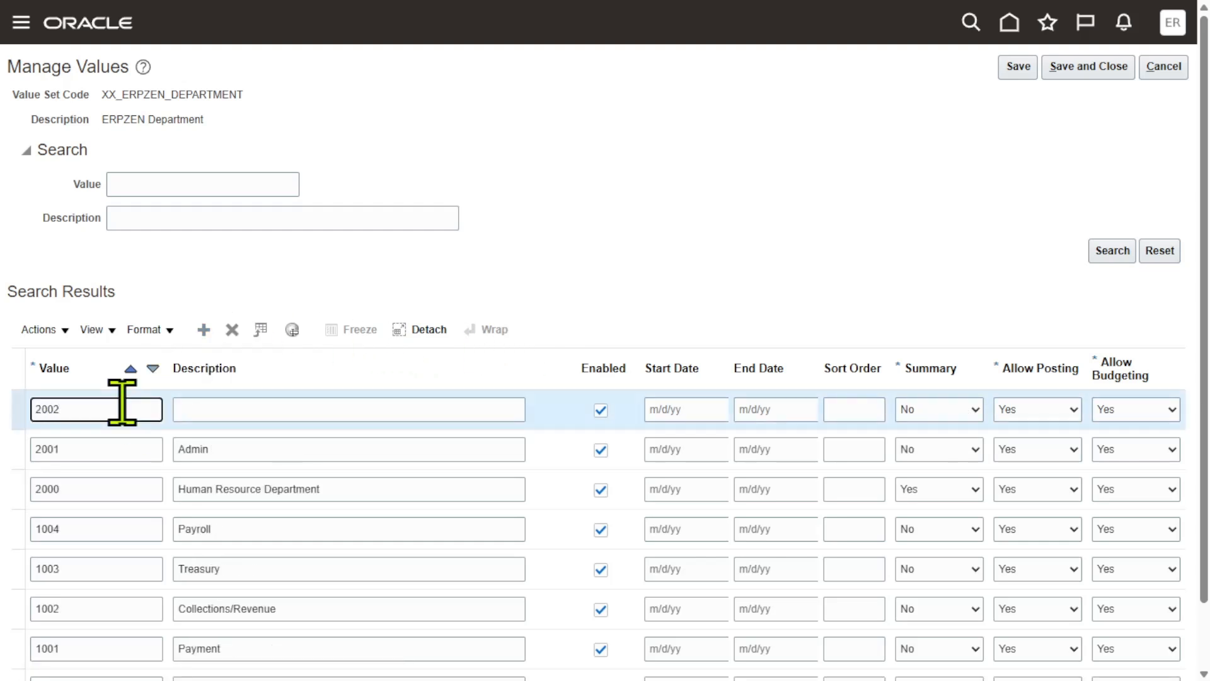
pyautogui.click(219, 409)
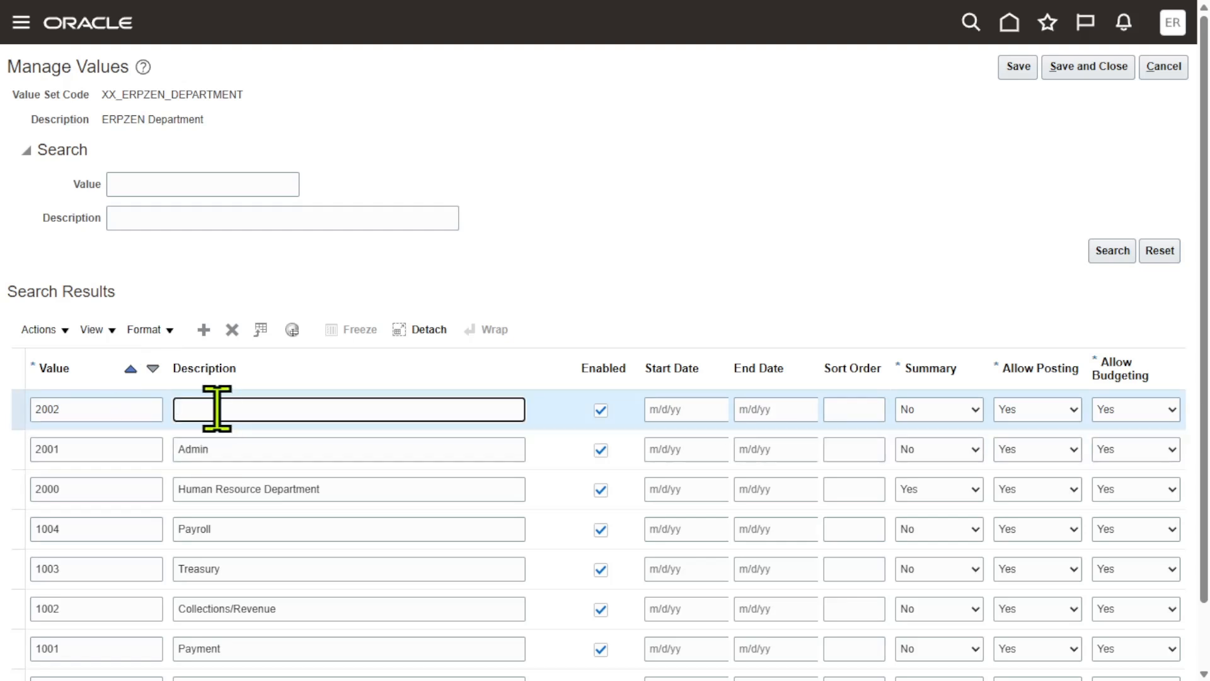
pyautogui.write('Recruitment Team')
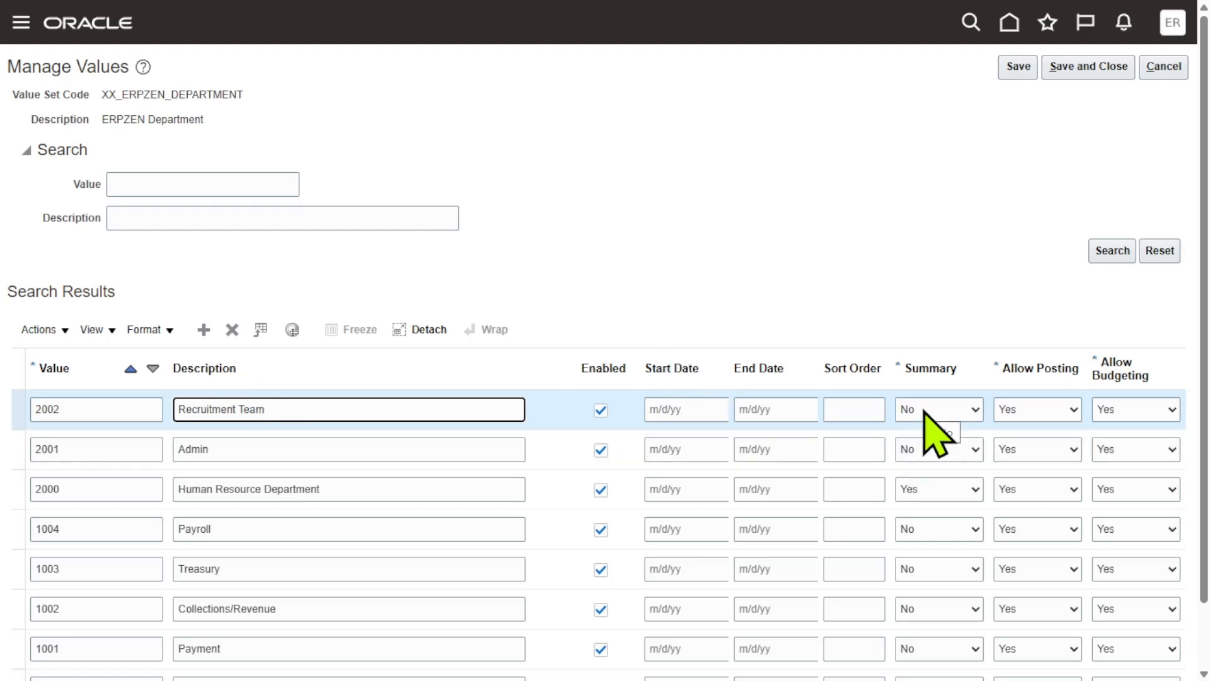
# - Add value 2003 with the description "Learning & Development" to the department value set
pyautogui.click(202, 330)
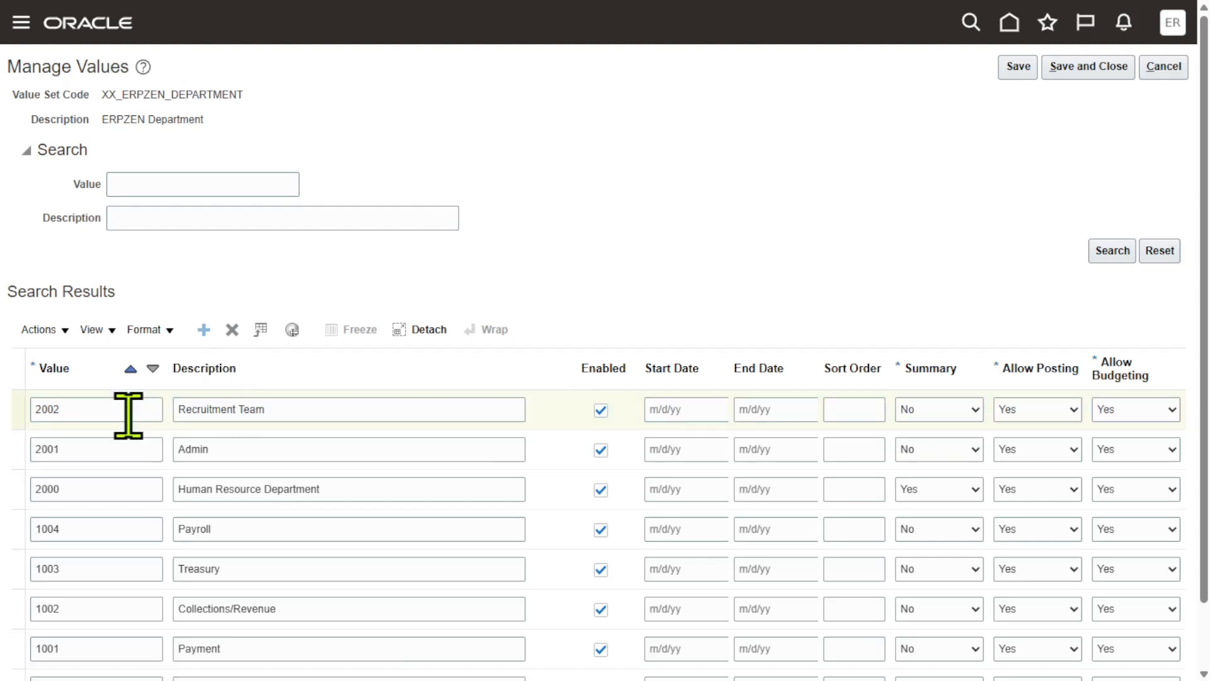
pyautogui.write('2003')
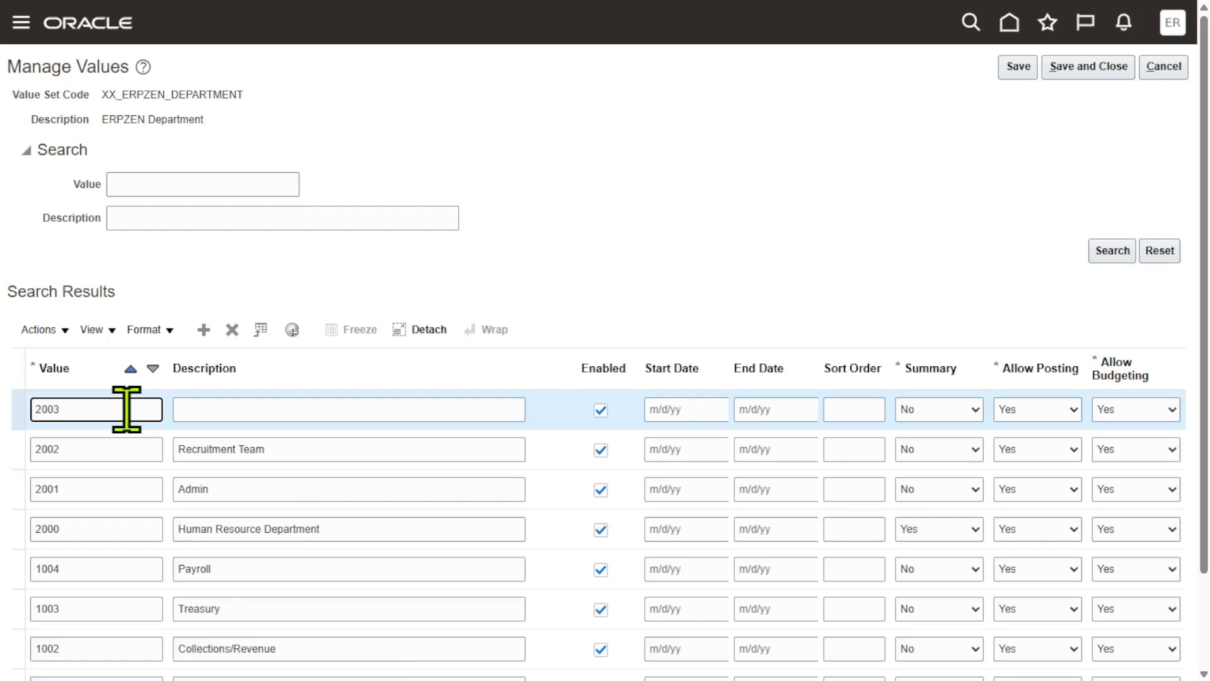
pyautogui.click(241, 406)
pyautogui.write('L')
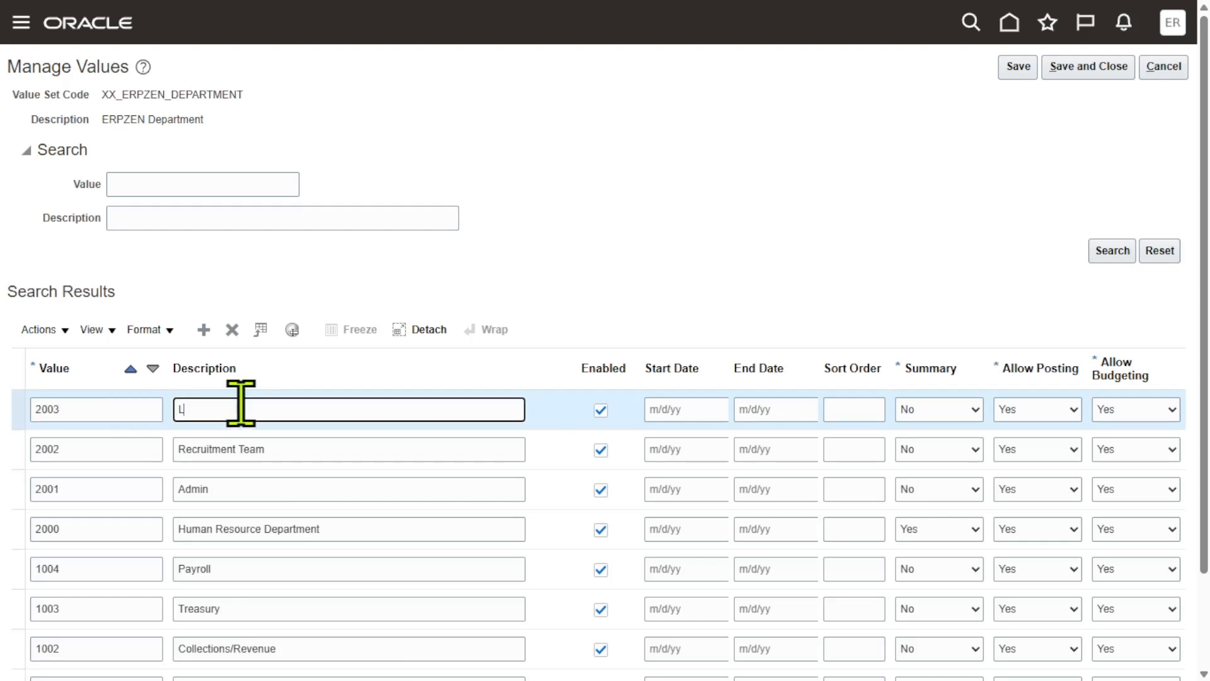
pyautogui.write('earning & Development')
pyautogui.click(735, 256)
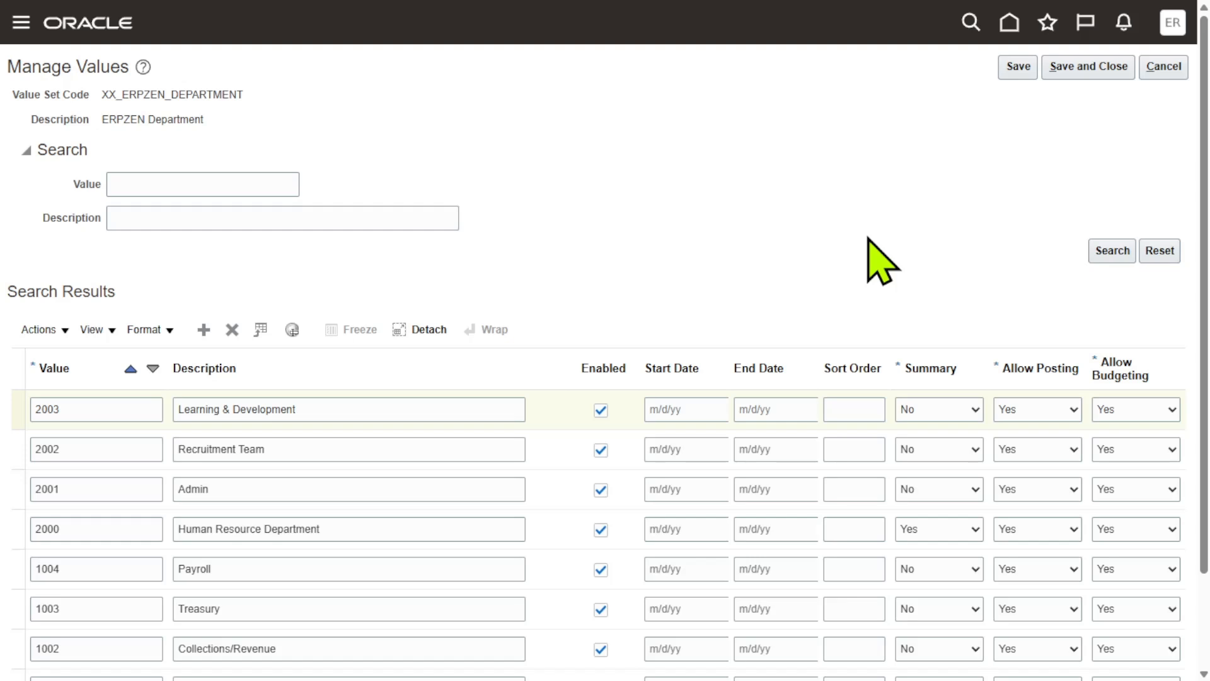
# - Save the new department values and close the value management and value set pages
pyautogui.click(1008, 65)
pyautogui.click(1085, 67)
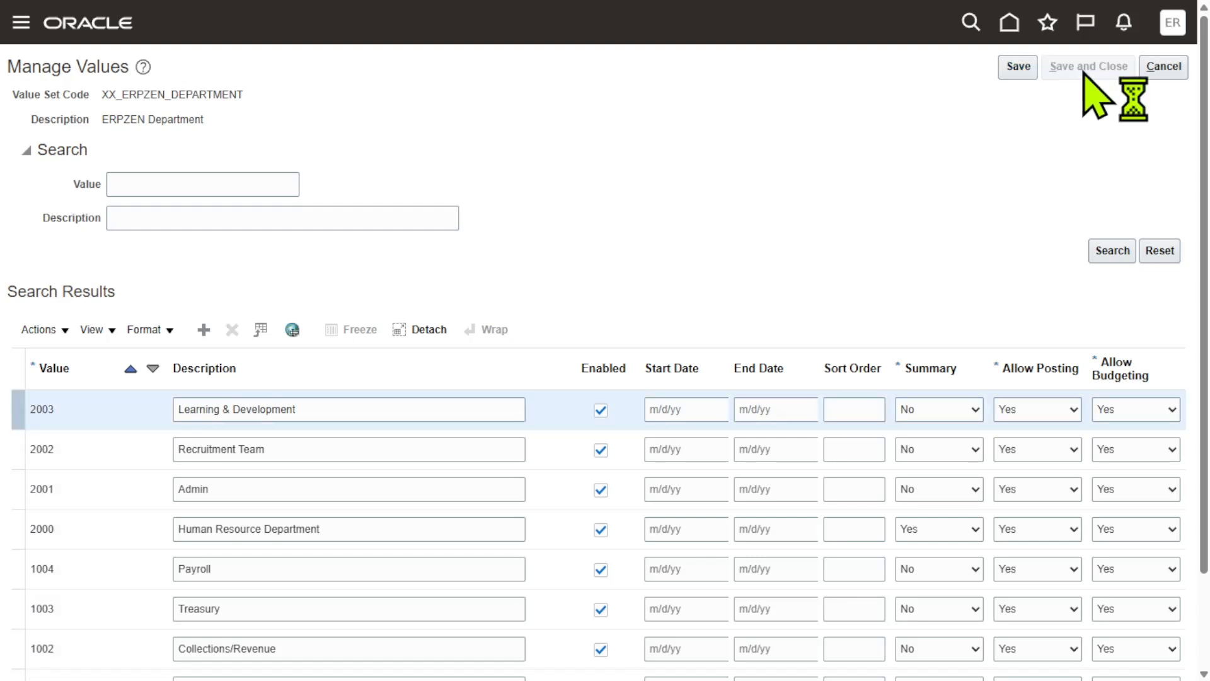
pyautogui.click(1023, 67)
pyautogui.click(1094, 74)
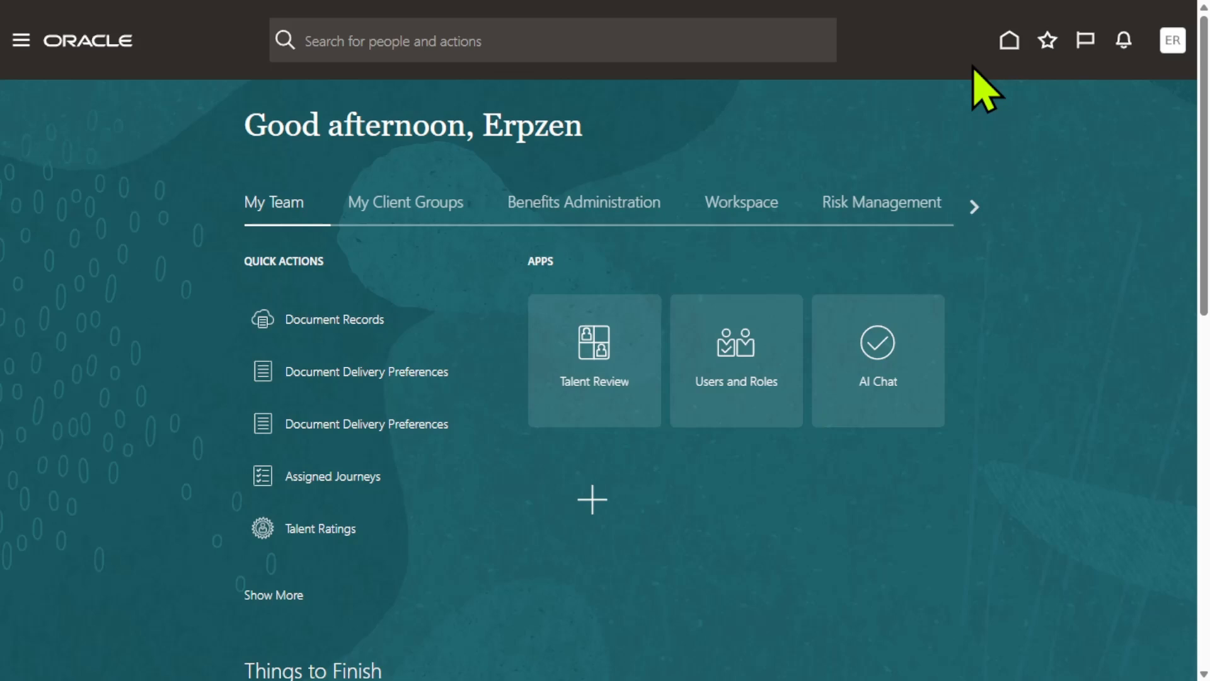
# - Switch to the ERPZEN Excel workbook
pyautogui.hotkey('alt', 'Tab')
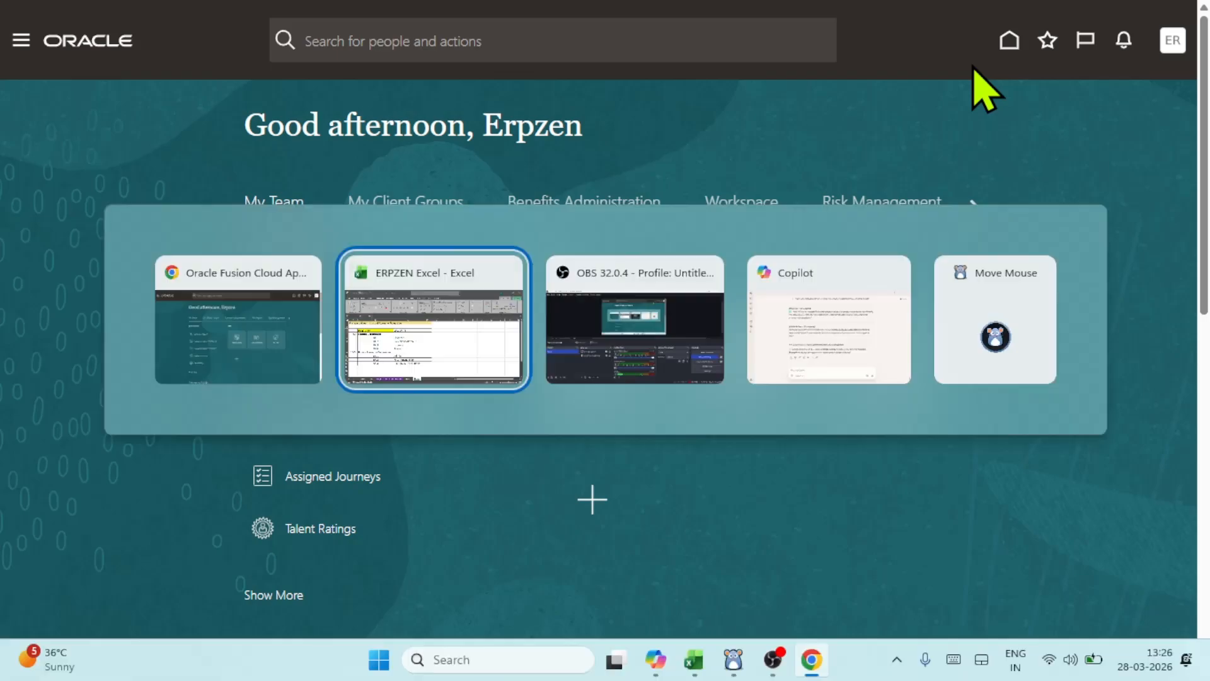